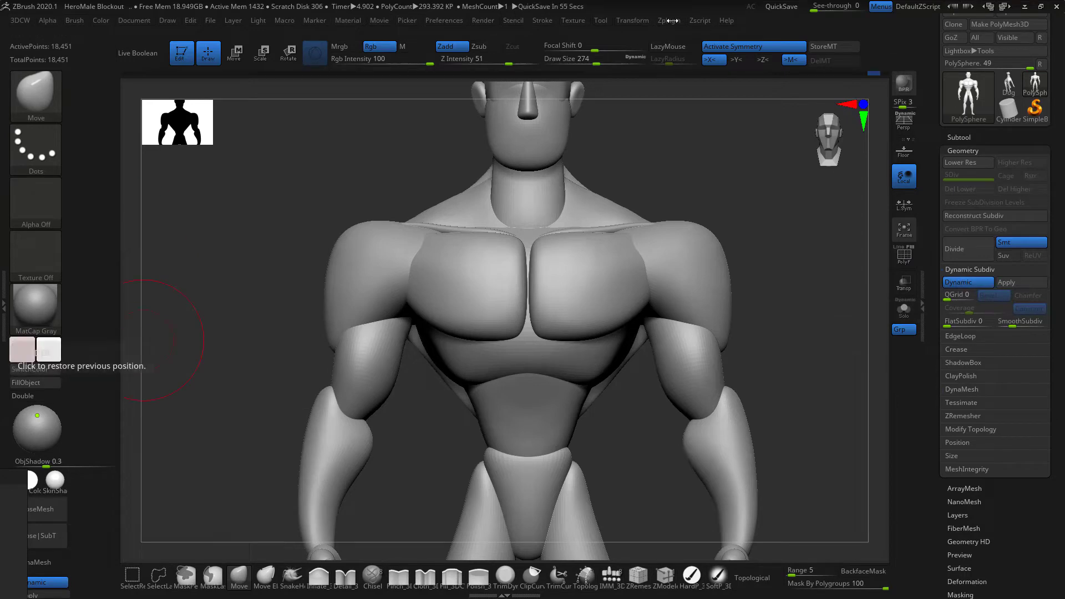
# Polish the right pec flat and DynaMesh the figure to about 644,406 points with DynaMesh Master
pyautogui.click(669, 21)
pyautogui.click(689, 204)
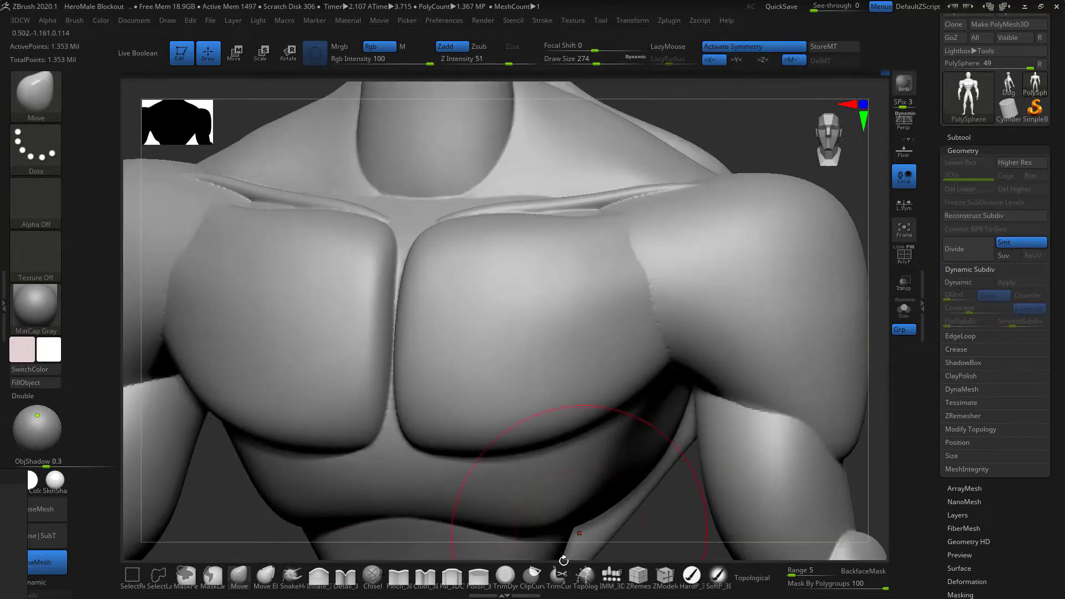
pyautogui.moveTo(627, 244)
pyautogui.mouseDown()
pyautogui.moveTo(566, 344)
pyautogui.moveTo(582, 389)
pyautogui.mouseUp()
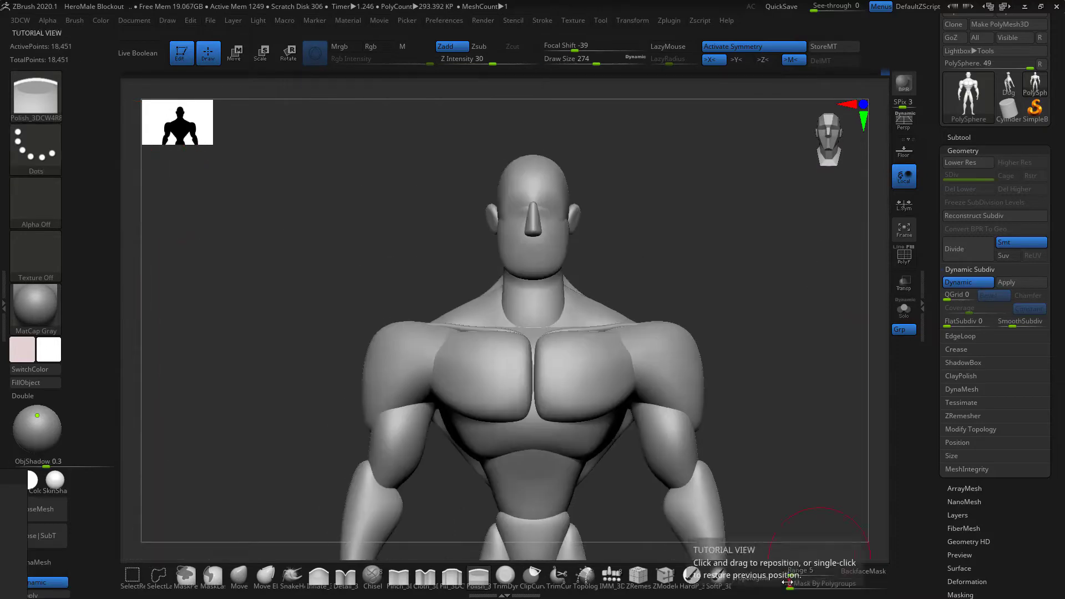
pyautogui.click(670, 20)
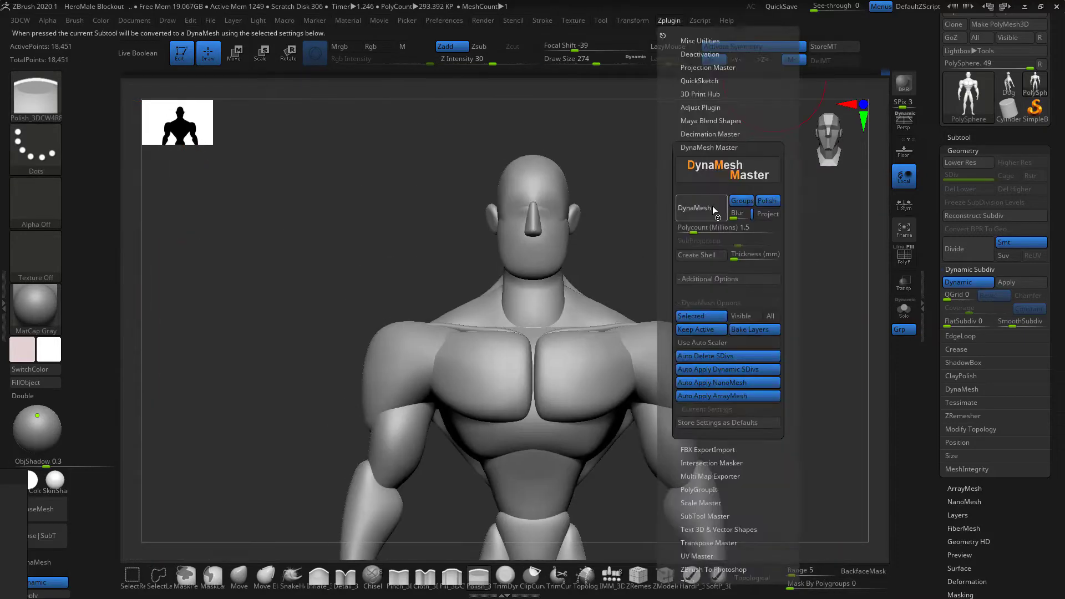
pyautogui.click(715, 209)
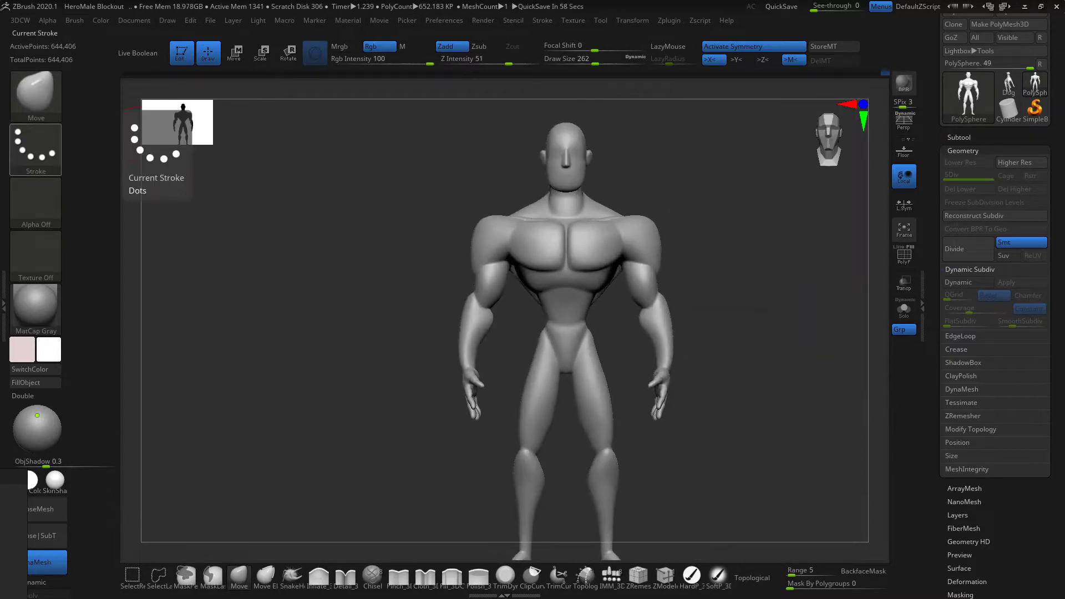
# Carve a deeper spine groove down the back and sharpen the knees and chest
pyautogui.moveTo(722, 244)
pyautogui.mouseDown()
pyautogui.moveTo(758, 233)
pyautogui.moveTo(763, 277)
pyautogui.mouseUp()
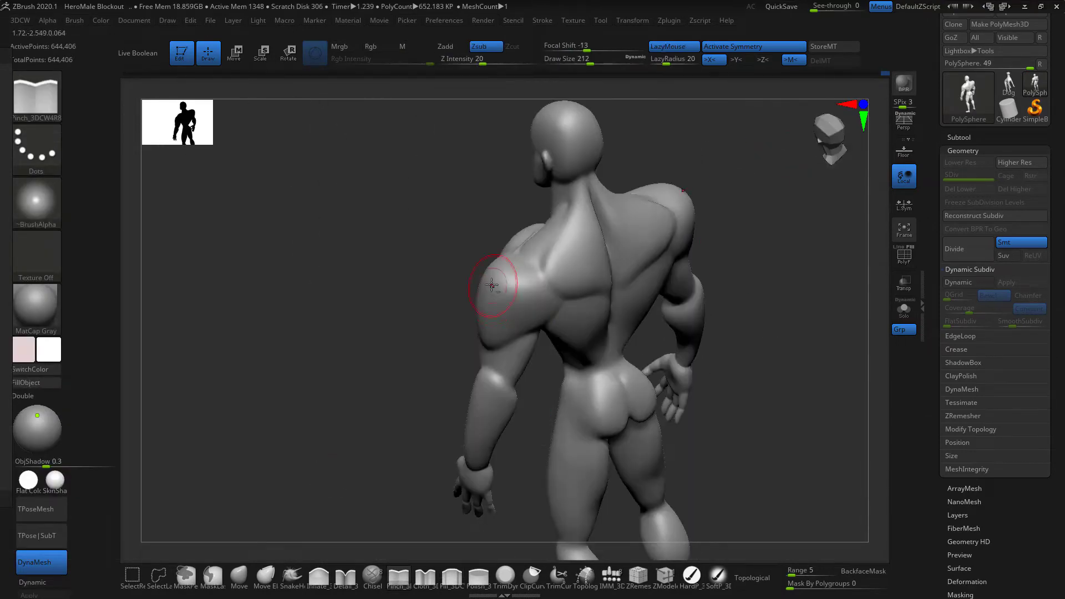
pyautogui.moveTo(488, 281)
pyautogui.mouseDown(button='right')
pyautogui.moveTo(808, 261)
pyautogui.moveTo(707, 268)
pyautogui.moveTo(685, 294)
pyautogui.mouseUp(button='right')
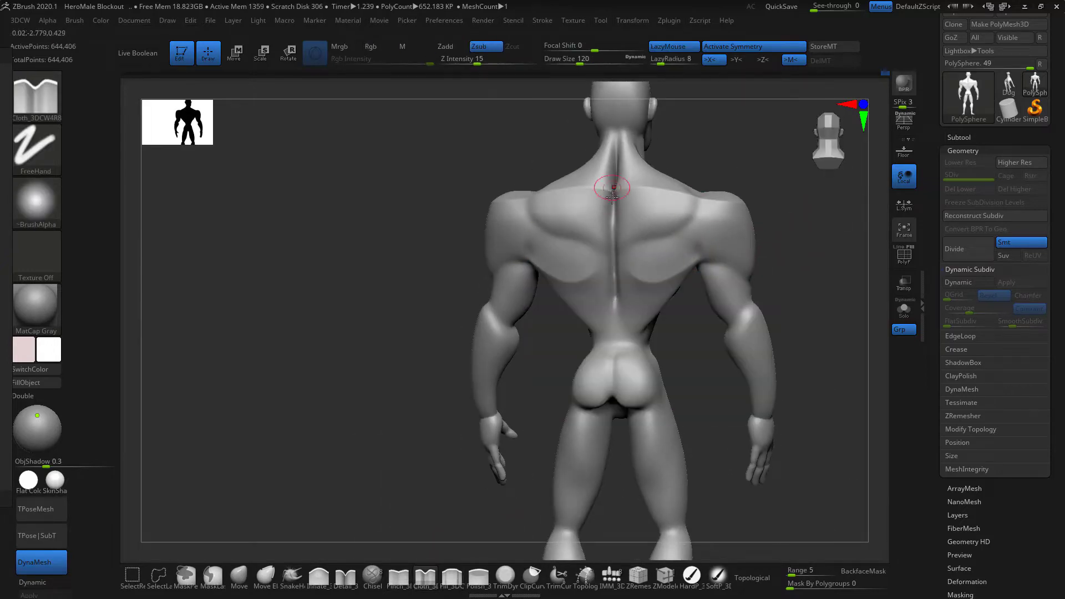
pyautogui.moveTo(612, 192); pyautogui.dragTo(616, 295)
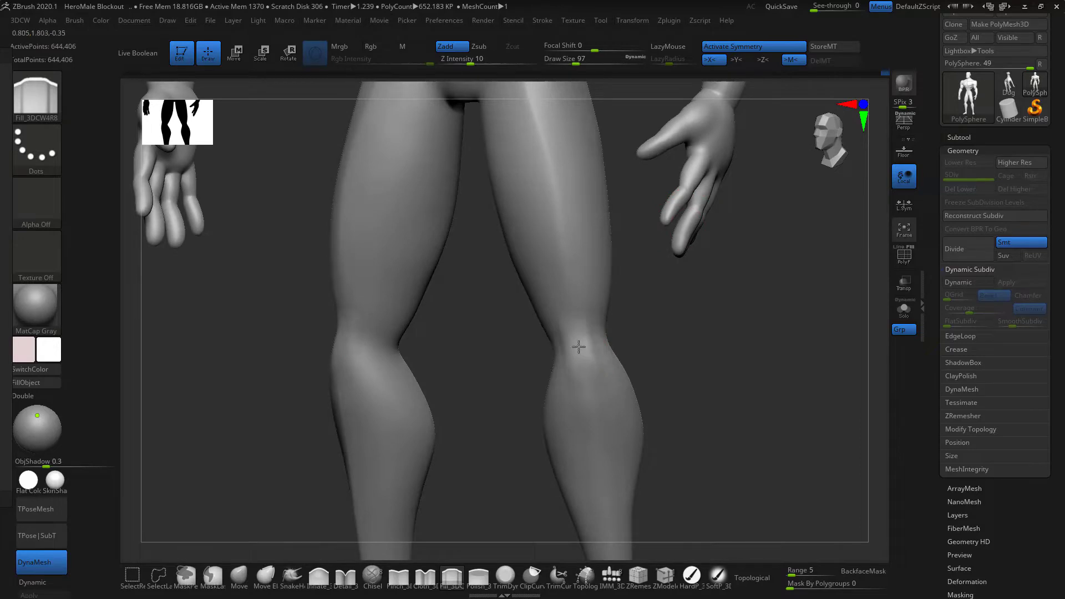
pyautogui.moveTo(577, 350); pyautogui.dragTo(586, 357)
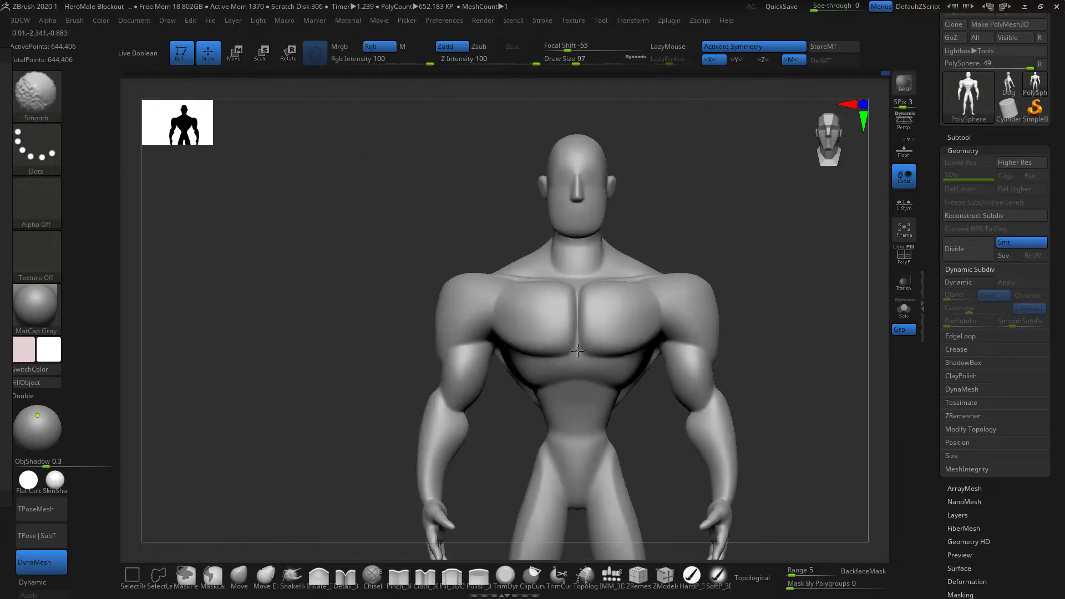
pyautogui.moveTo(577, 350); pyautogui.dragTo(518, 243)
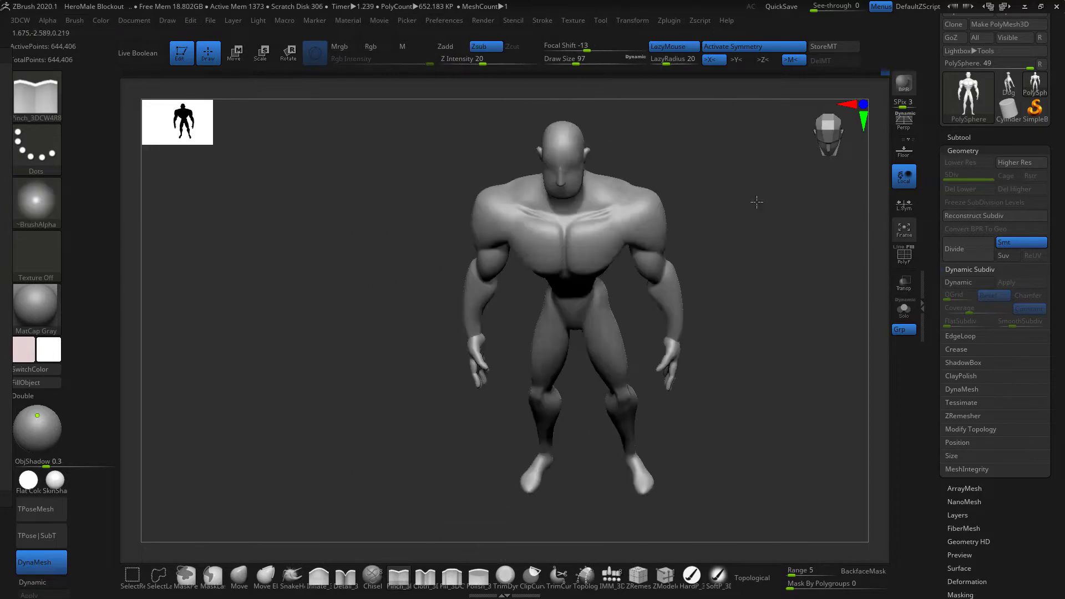
pyautogui.moveTo(719, 252)
pyautogui.mouseDown()
pyautogui.moveTo(736, 180)
pyautogui.moveTo(658, 262)
pyautogui.mouseUp()
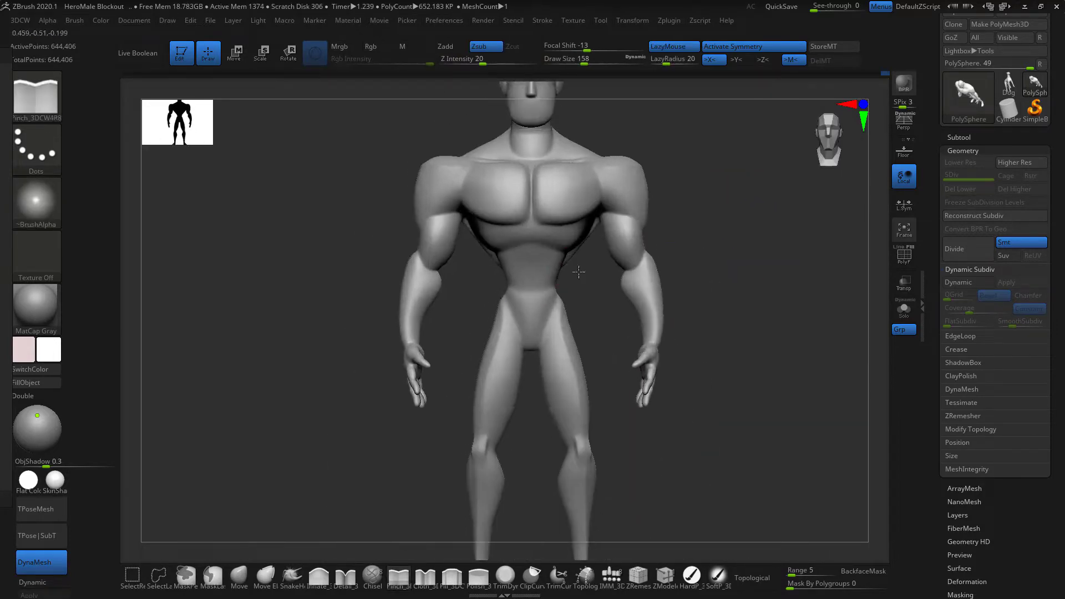
pyautogui.moveTo(767, 381)
pyautogui.mouseDown()
pyautogui.moveTo(629, 200)
pyautogui.moveTo(785, 240)
pyautogui.moveTo(635, 219)
pyautogui.moveTo(670, 262)
pyautogui.mouseUp()
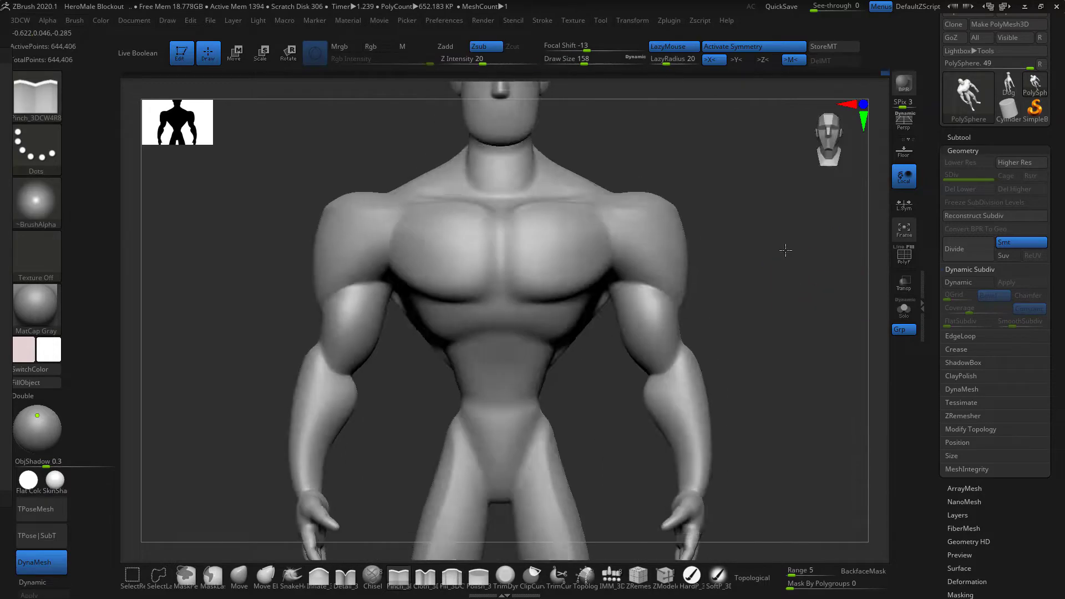
# Frame the full figure and pinch a crease line under the chest
pyautogui.moveTo(786, 250)
pyautogui.mouseDown()
pyautogui.moveTo(578, 212)
pyautogui.moveTo(623, 186)
pyautogui.moveTo(795, 211)
pyautogui.mouseUp()
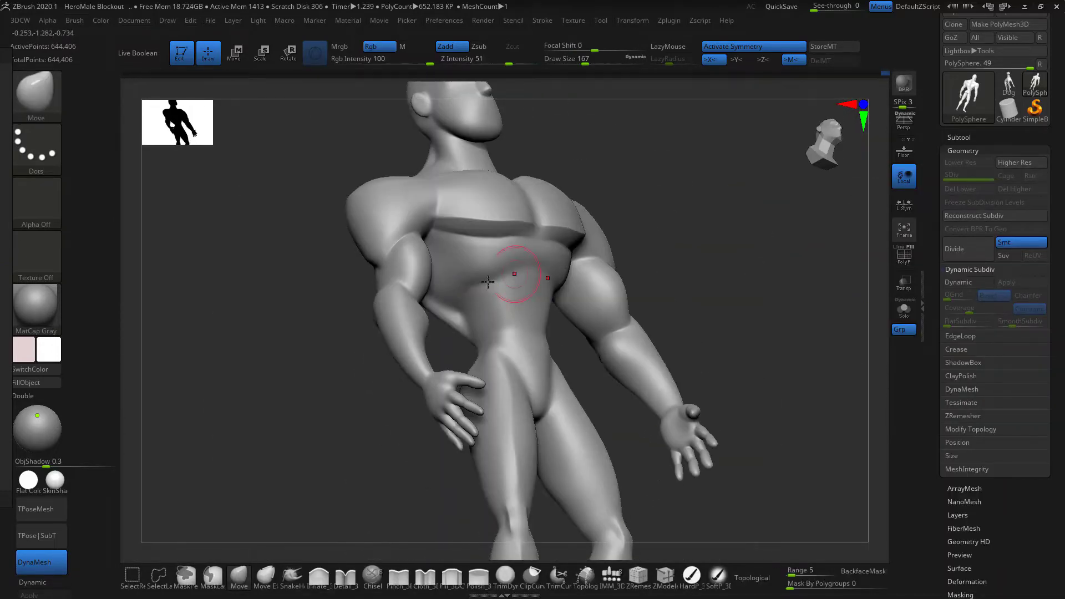
pyautogui.moveTo(694, 222); pyautogui.dragTo(784, 320)
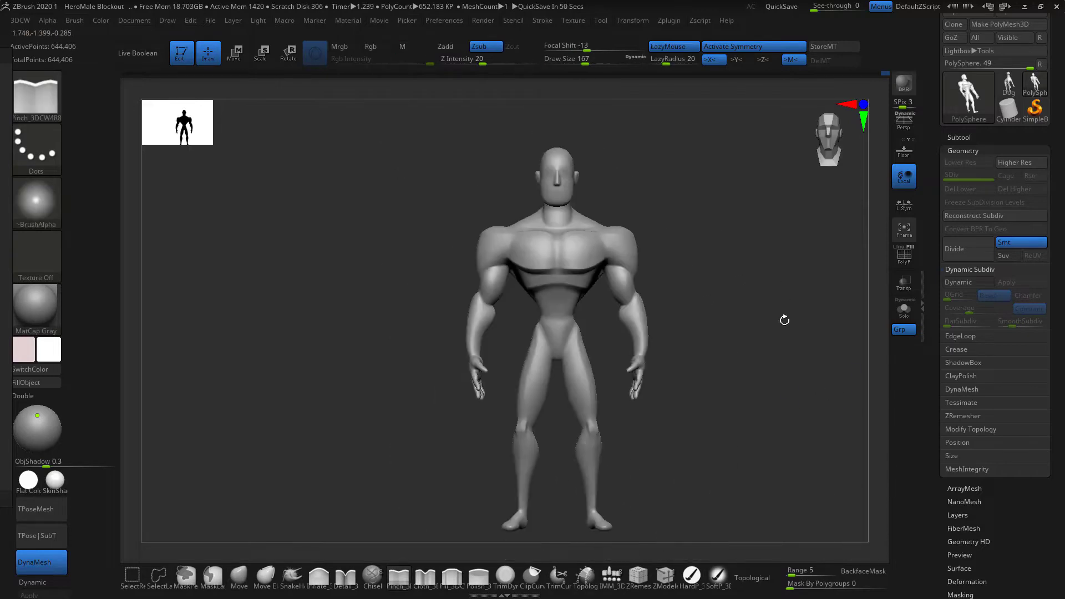
pyautogui.keyDown('alt'); pyautogui.moveTo(716, 333); pyautogui.dragTo(555, 223); pyautogui.keyUp('alt')
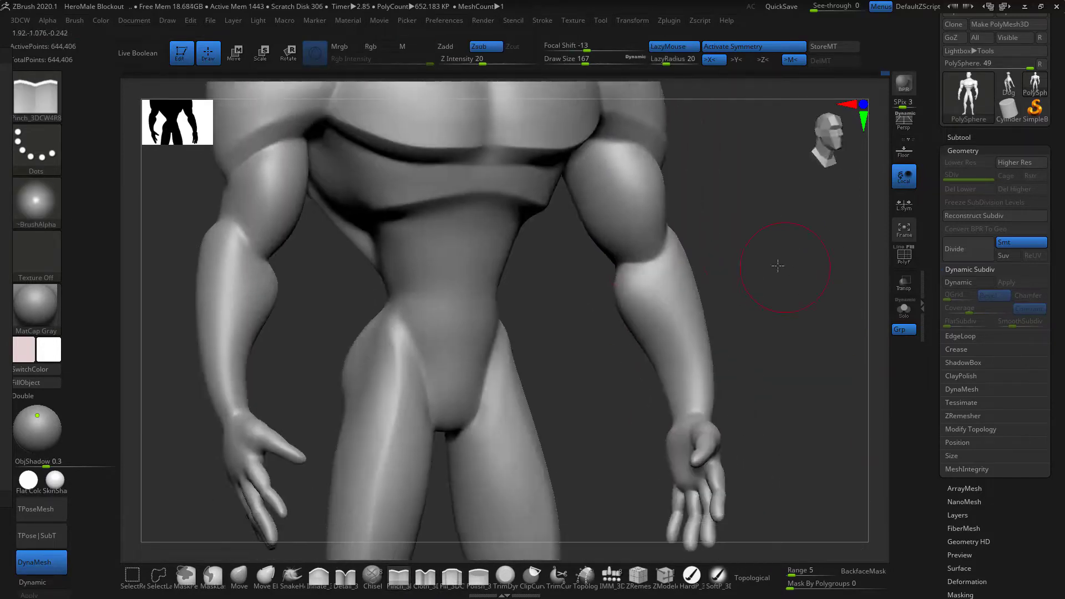
pyautogui.moveTo(778, 267); pyautogui.dragTo(688, 256)
pyautogui.press('f')
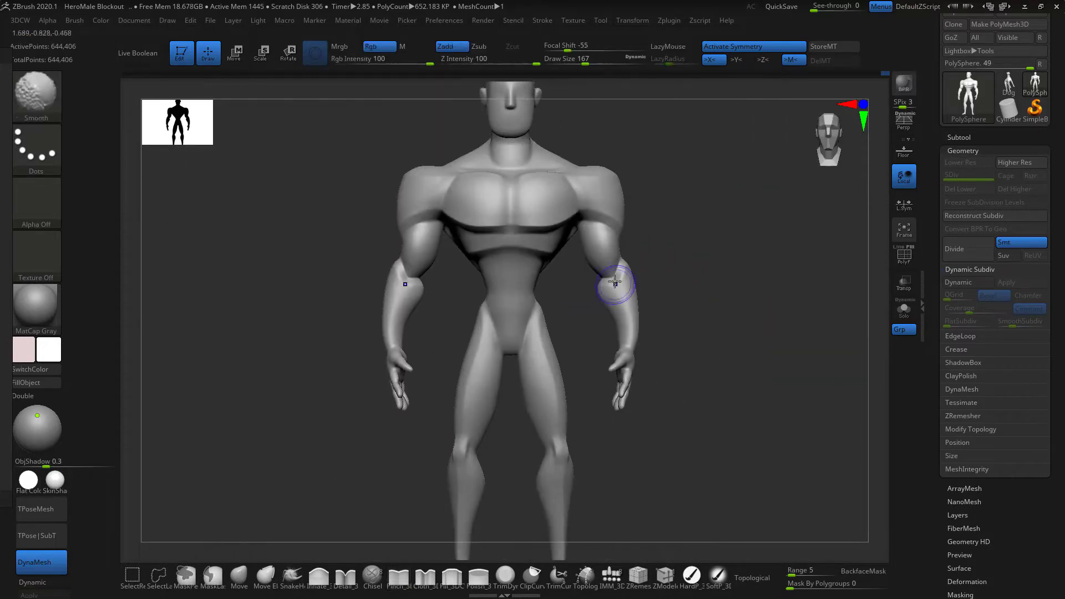
pyautogui.keyDown('ctrl'); pyautogui.moveTo(517, 383); pyautogui.dragTo(750, 410, button='right'); pyautogui.keyUp('ctrl')
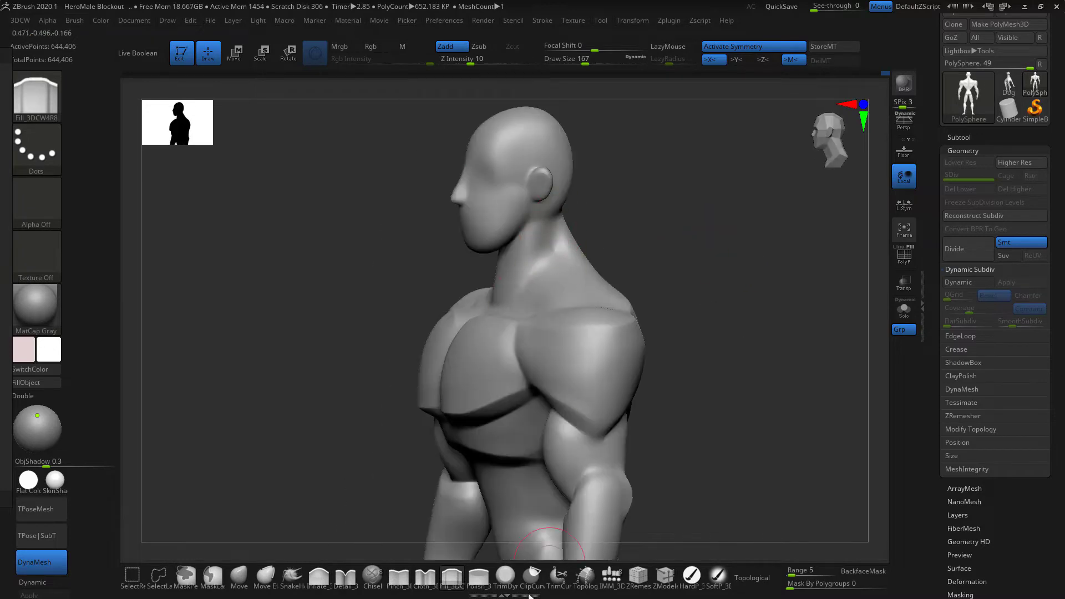
pyautogui.click(399, 577)
pyautogui.moveTo(533, 388)
pyautogui.mouseDown(button='right')
pyautogui.moveTo(559, 273)
pyautogui.moveTo(551, 218)
pyautogui.mouseUp(button='right')
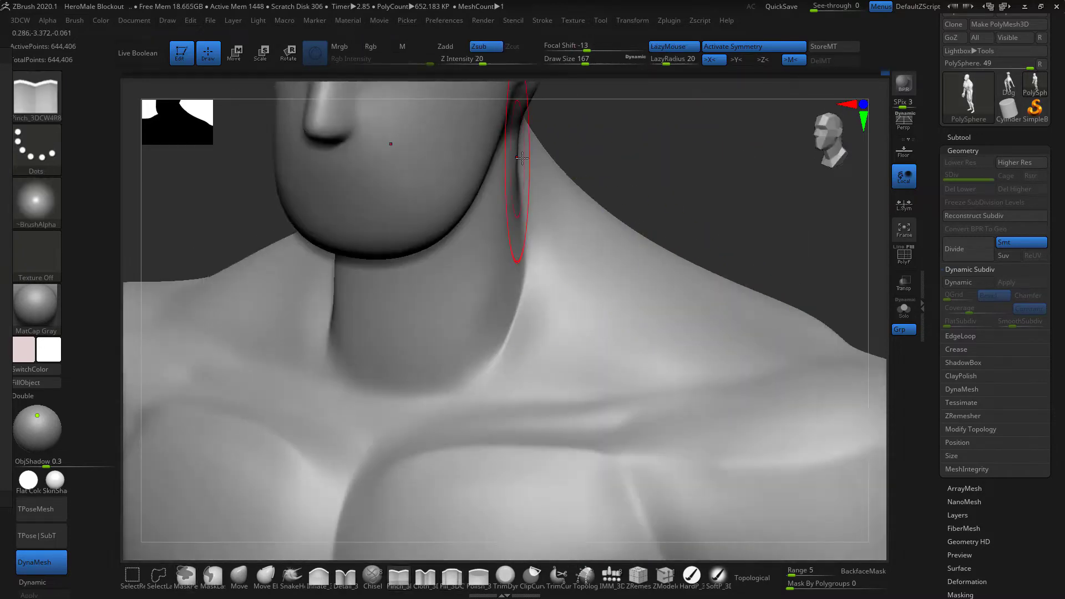
pyautogui.moveTo(495, 359)
pyautogui.mouseDown(button='right')
pyautogui.moveTo(733, 191)
pyautogui.moveTo(607, 346)
pyautogui.moveTo(765, 278)
pyautogui.moveTo(576, 285)
pyautogui.moveTo(833, 240)
pyautogui.mouseUp(button='right')
# Reshape the hips and upper back with the Move, Pinch and Polish brushes
pyautogui.press('b')
pyautogui.press('m')
pyautogui.press('v')
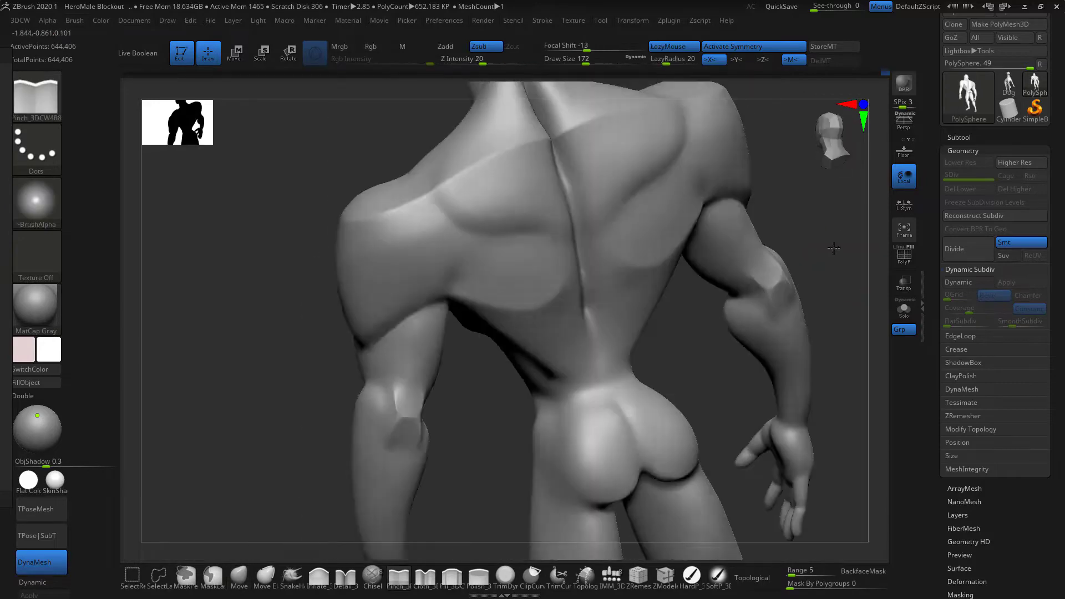
pyautogui.press('space')
pyautogui.moveTo(571, 476)
pyautogui.keyDown('ctrl'); pyautogui.mouseDown(button='right')
pyautogui.moveTo(862, 309)
pyautogui.moveTo(816, 281)
pyautogui.moveTo(531, 336)
pyautogui.mouseUp(button='right'); pyautogui.keyUp('ctrl')
pyautogui.press('b')
pyautogui.press('p')
pyautogui.press('o')
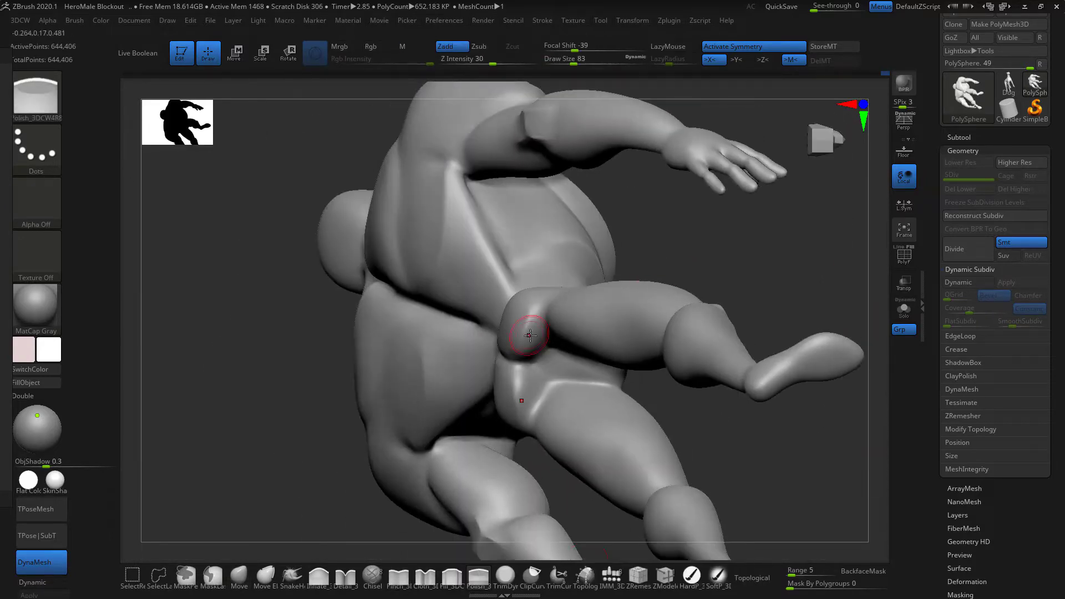
pyautogui.moveTo(740, 256)
pyautogui.mouseDown(button='right')
pyautogui.moveTo(757, 361)
pyautogui.moveTo(737, 254)
pyautogui.moveTo(702, 359)
pyautogui.moveTo(694, 301)
pyautogui.moveTo(747, 238)
pyautogui.moveTo(721, 249)
pyautogui.moveTo(678, 242)
pyautogui.mouseUp(button='right')
# Pinch and fill the back forms and sharpen the neck with Pinch
pyautogui.press('b')
pyautogui.press('p')
pyautogui.press('i')
pyautogui.press('b')
pyautogui.press('f')
pyautogui.press('i')
pyautogui.press('b')
pyautogui.press('p')
pyautogui.press('i')
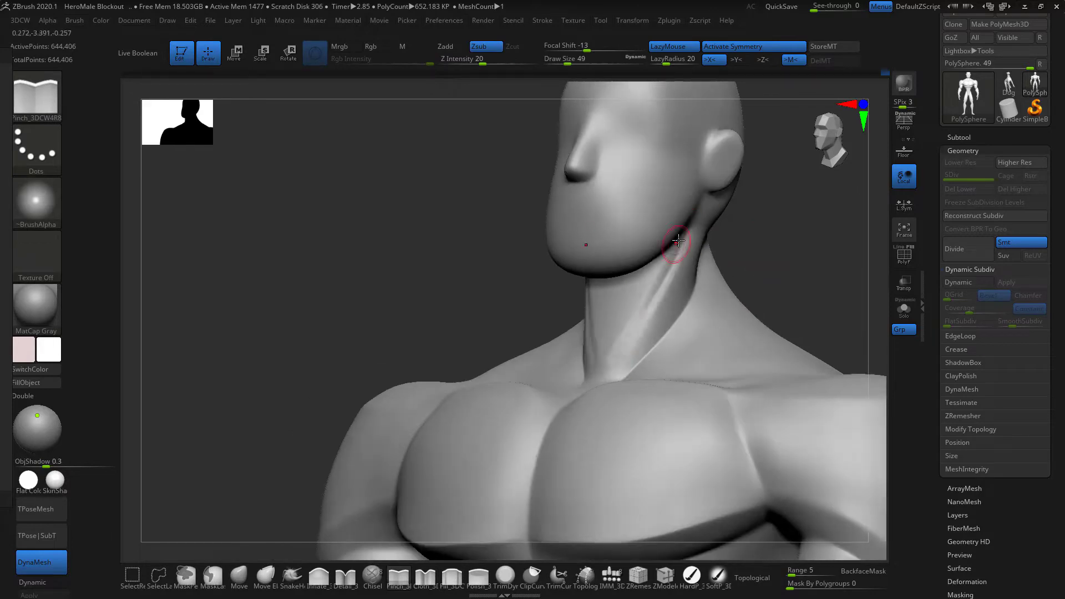
# Refine the chest, neck and collarbones with the Cloth brush
pyautogui.press('b')
pyautogui.press('c')
pyautogui.press('l')
pyautogui.moveTo(743, 144)
pyautogui.mouseDown(button='right')
pyautogui.moveTo(766, 298)
pyautogui.moveTo(650, 366)
pyautogui.mouseUp(button='right')
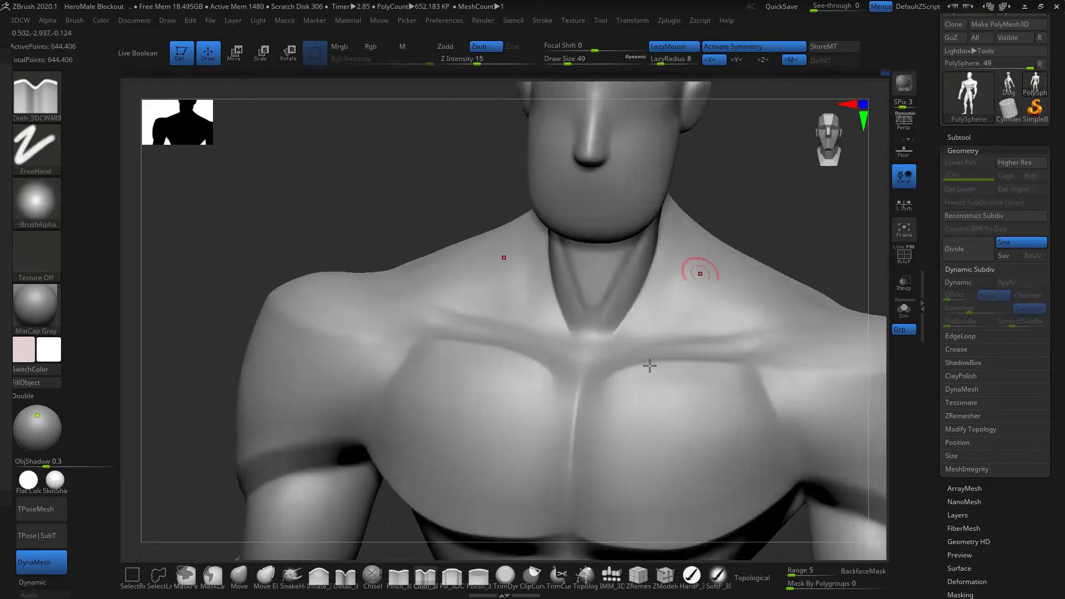
pyautogui.moveTo(633, 314)
pyautogui.keyDown('shift'); pyautogui.mouseDown(button='right')
pyautogui.moveTo(691, 245)
pyautogui.moveTo(660, 245)
pyautogui.moveTo(596, 338)
pyautogui.moveTo(760, 219)
pyautogui.mouseUp(button='right'); pyautogui.keyUp('shift')
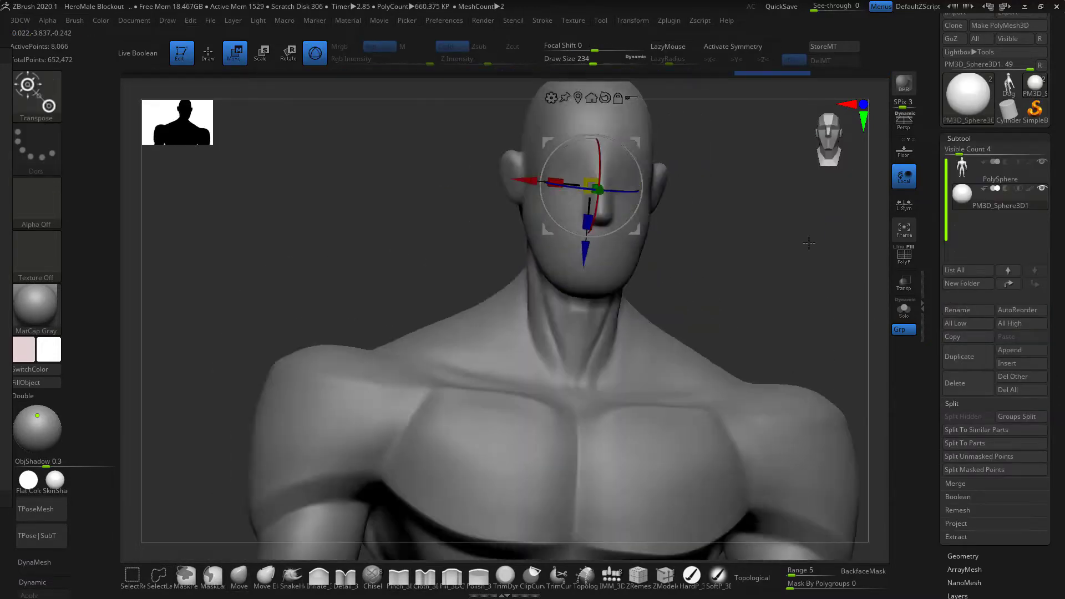
pyautogui.moveTo(809, 243); pyautogui.dragTo(694, 233, button='right')
# Move the eye sphere into the eye socket, checking its depth from the side
pyautogui.press('q')
pyautogui.keyDown('alt'); pyautogui.click(579, 196); pyautogui.keyUp('alt')
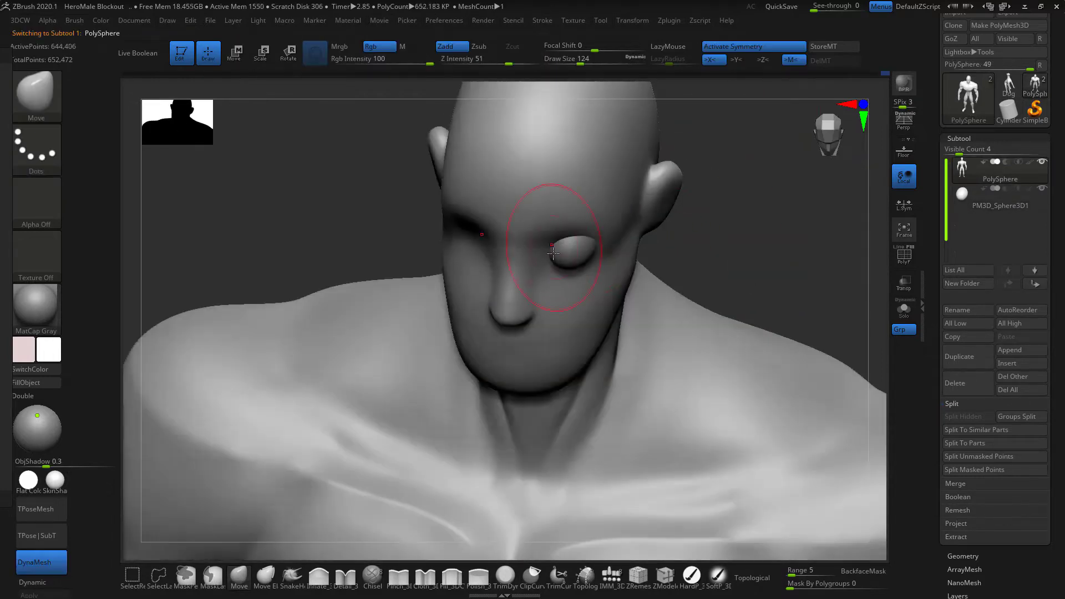
pyautogui.moveTo(707, 340); pyautogui.dragTo(613, 186, button='right')
pyautogui.keyDown('alt'); pyautogui.click(580, 208); pyautogui.keyUp('alt')
pyautogui.press('w')
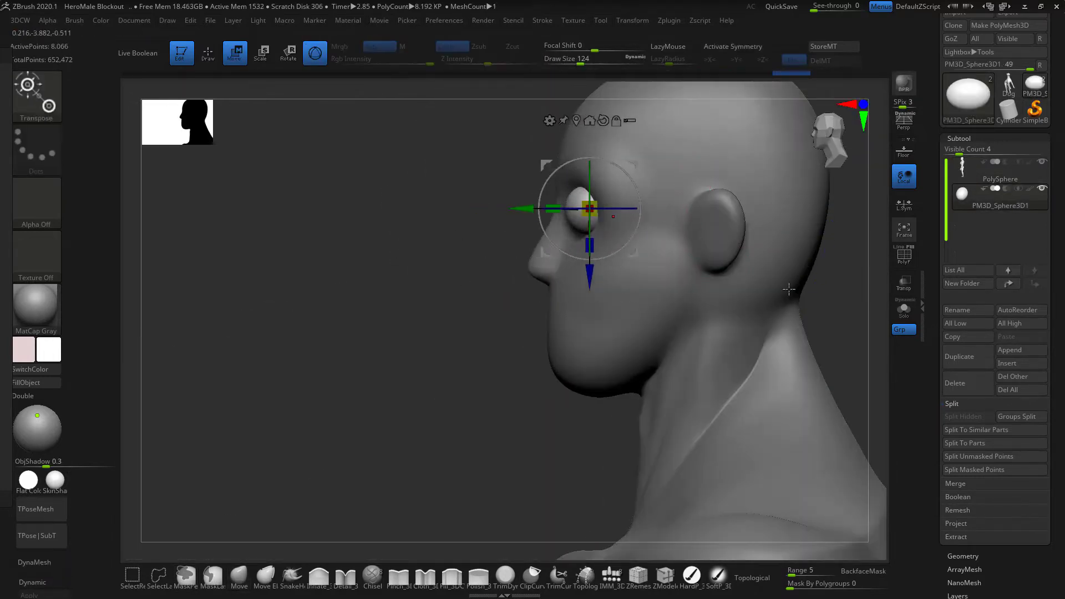
pyautogui.moveTo(789, 289); pyautogui.dragTo(721, 288, button='right')
# Mirror the eyeball to the other socket with SubTool Master and reselect the body
pyautogui.click(670, 20)
pyautogui.click(716, 183)
pyautogui.click(694, 238)
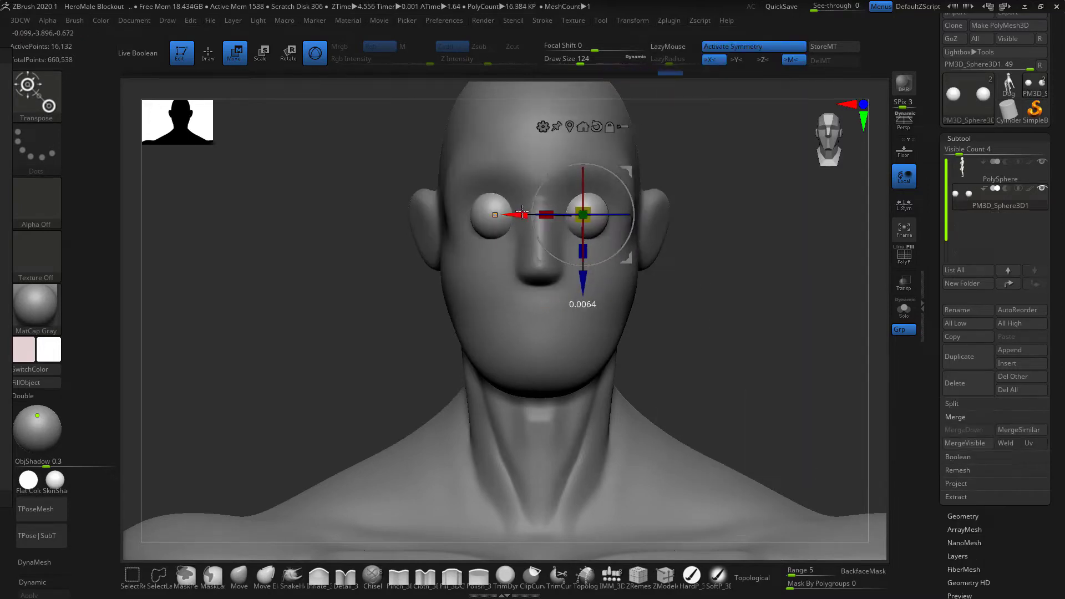
pyautogui.press('q')
pyautogui.moveTo(522, 211); pyautogui.dragTo(546, 286, button='right')
pyautogui.keyDown('alt'); pyautogui.click(546, 286); pyautogui.keyUp('alt')
pyautogui.moveTo(638, 310)
pyautogui.keyDown('shift'); pyautogui.mouseDown(button='right')
pyautogui.moveTo(740, 314)
pyautogui.moveTo(706, 236)
pyautogui.moveTo(505, 550)
pyautogui.mouseUp(button='right'); pyautogui.keyUp('shift')
pyautogui.press('b')
pyautogui.press('m')
pyautogui.press('v')
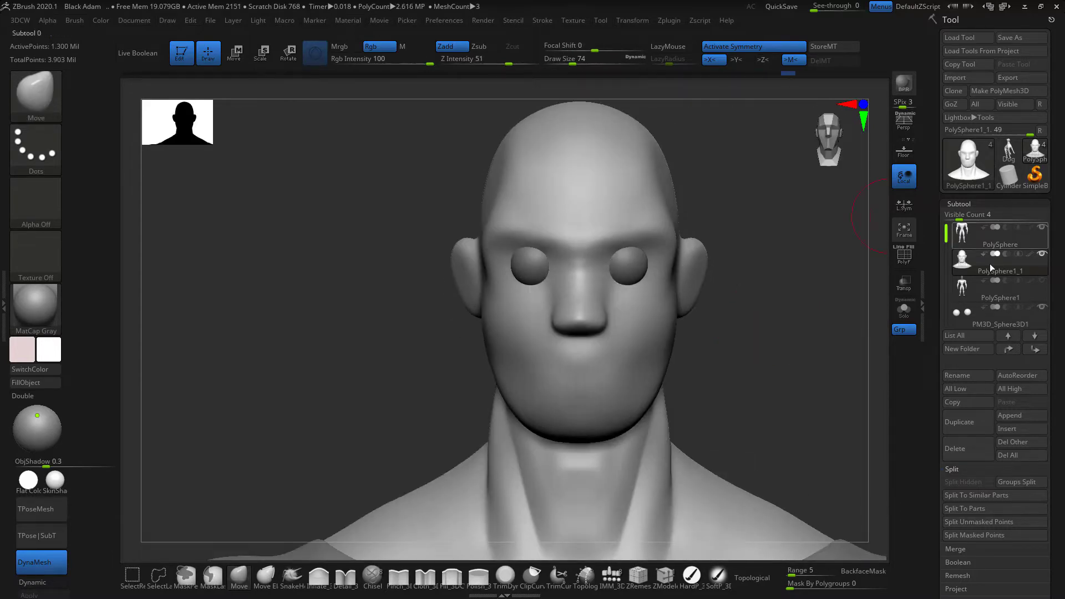
# Select the PolySphere1_1 head and build up furrows between the brows with ClayBuildup
pyautogui.click(990, 264)
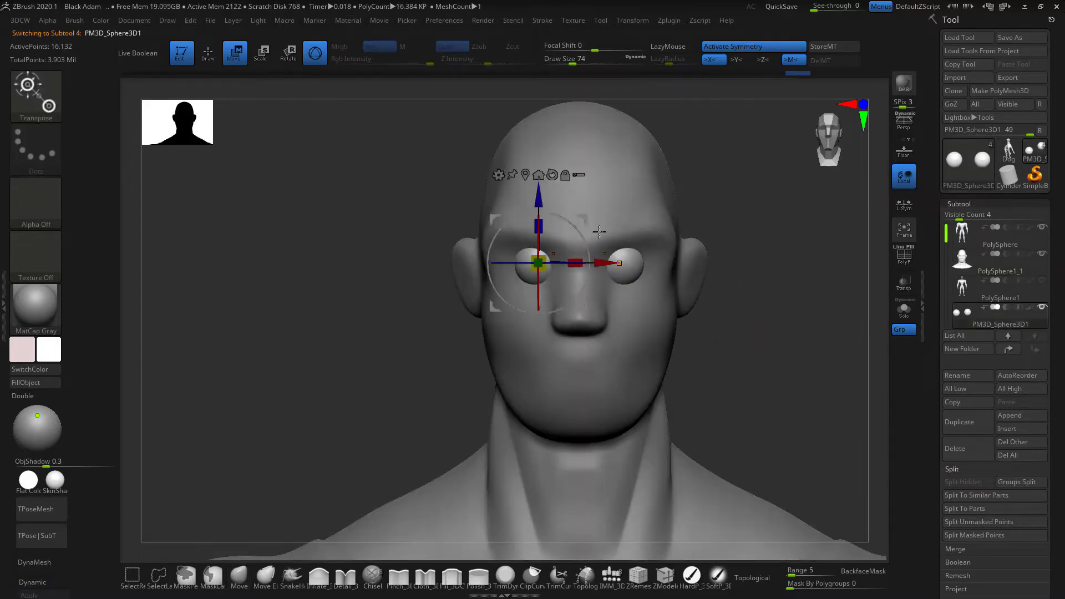
pyautogui.moveTo(639, 294); pyautogui.dragTo(802, 294)
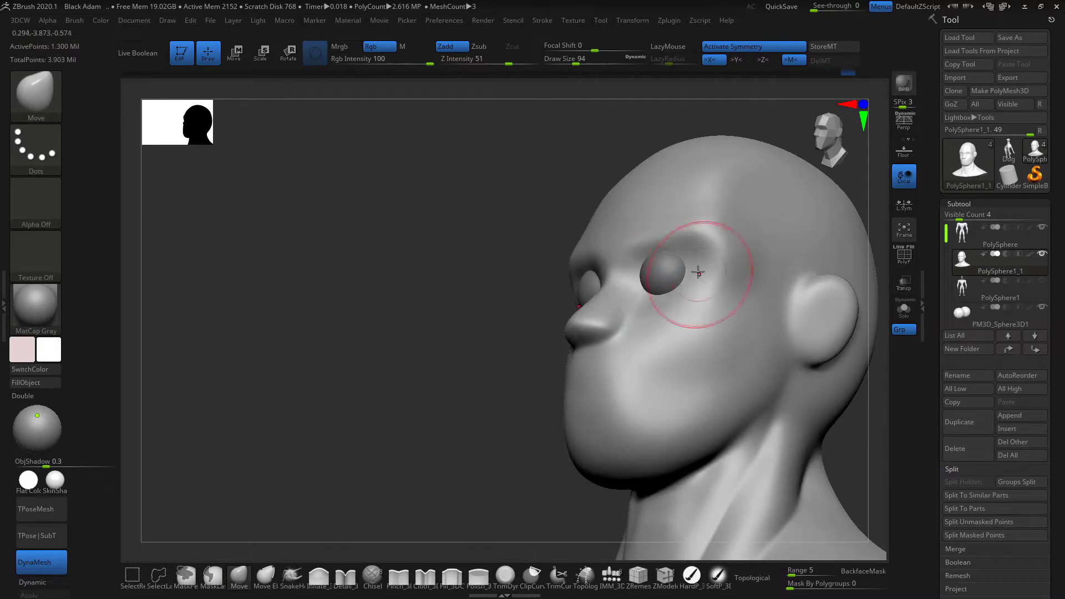
pyautogui.moveTo(699, 272); pyautogui.dragTo(736, 205)
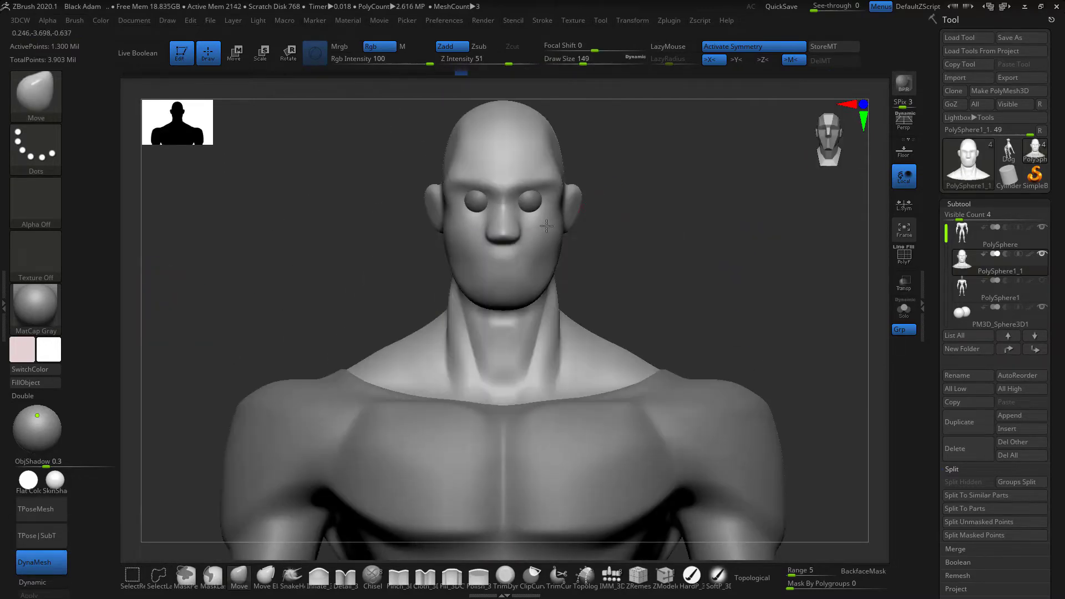
pyautogui.moveTo(546, 225); pyautogui.dragTo(702, 319)
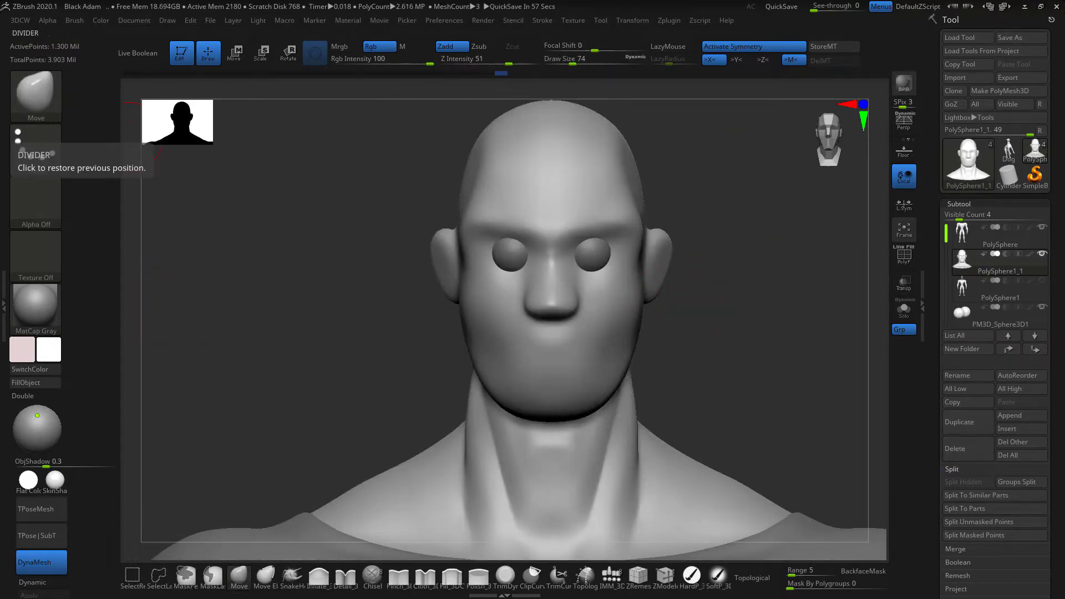
pyautogui.press('b')
pyautogui.press('ctrl')
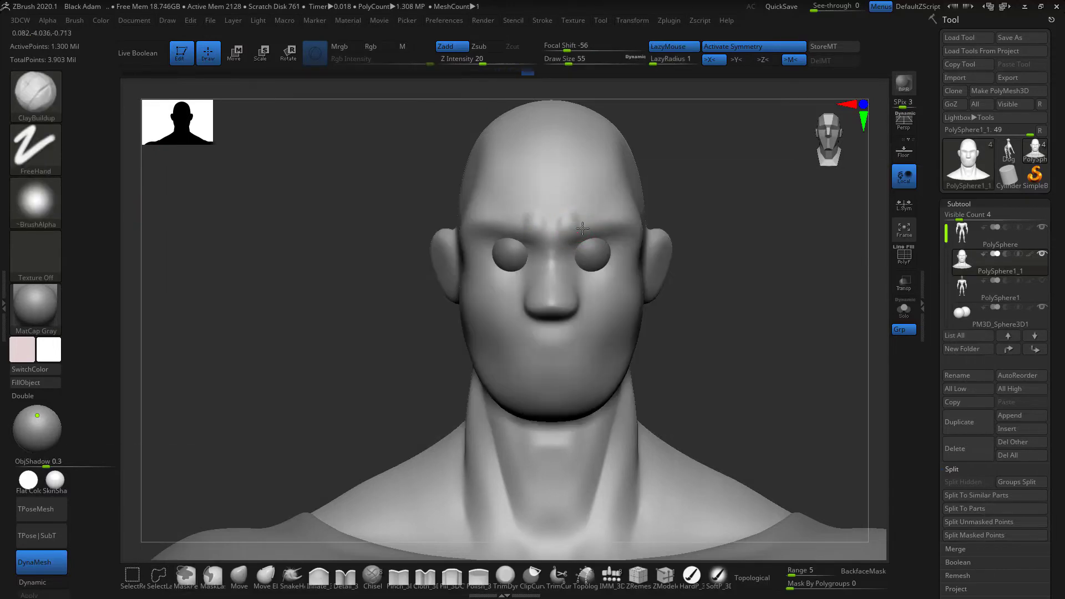
pyautogui.moveTo(571, 206)
pyautogui.mouseDown()
pyautogui.moveTo(673, 214)
pyautogui.moveTo(542, 281)
pyautogui.moveTo(777, 337)
pyautogui.moveTo(721, 311)
pyautogui.moveTo(547, 297)
pyautogui.moveTo(773, 352)
pyautogui.mouseUp()
# Reshape the nose and jaw profile with the Move brush, checking both side profiles
pyautogui.press('b')
pyautogui.press('m')
pyautogui.press('v')
pyautogui.press('space')
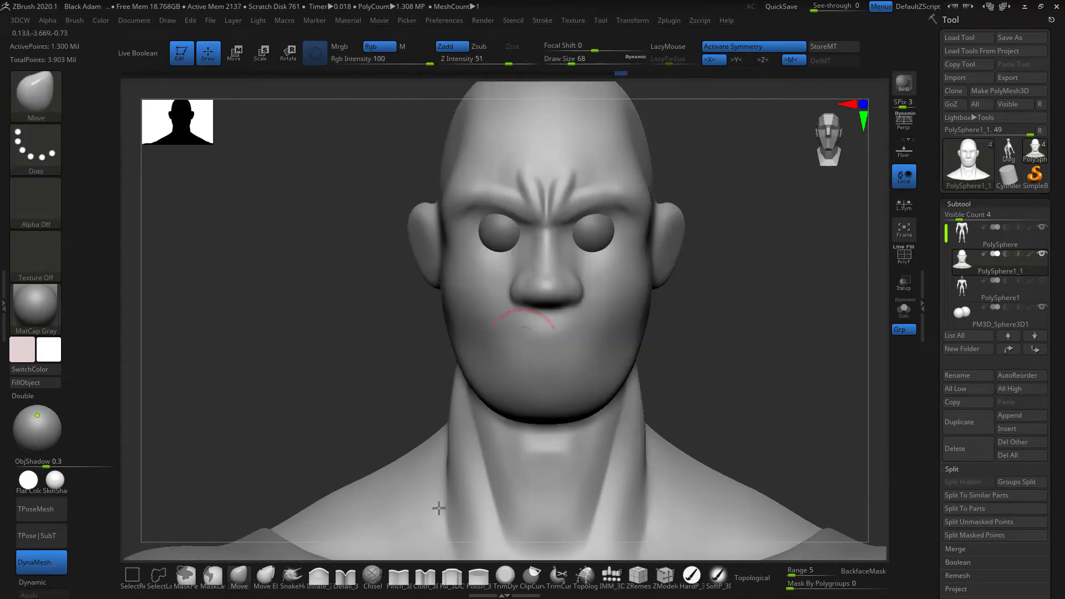
pyautogui.moveTo(628, 204)
pyautogui.mouseDown()
pyautogui.moveTo(749, 288)
pyautogui.moveTo(487, 344)
pyautogui.moveTo(808, 440)
pyautogui.moveTo(721, 279)
pyautogui.moveTo(509, 149)
pyautogui.mouseUp()
pyautogui.moveTo(693, 266)
pyautogui.mouseDown()
pyautogui.moveTo(727, 285)
pyautogui.moveTo(760, 281)
pyautogui.moveTo(612, 238)
pyautogui.mouseUp()
pyautogui.moveTo(813, 416)
pyautogui.mouseDown()
pyautogui.moveTo(586, 295)
pyautogui.moveTo(551, 245)
pyautogui.moveTo(602, 272)
pyautogui.mouseUp()
# Reshape the jaw and brow, alternating Pinch with Zsub and LazyMouse and the Move brush
pyautogui.press('b')
pyautogui.press('p')
pyautogui.press('i')
pyautogui.press('b')
pyautogui.press('m')
pyautogui.press('v')
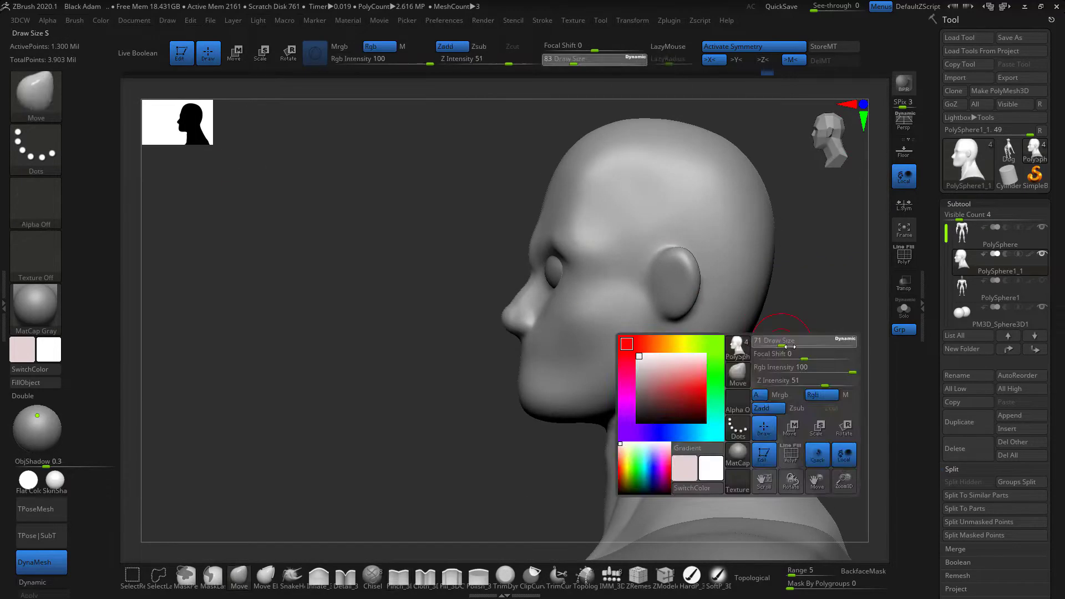
pyautogui.moveTo(722, 360)
pyautogui.mouseDown()
pyautogui.moveTo(804, 290)
pyautogui.moveTo(582, 381)
pyautogui.moveTo(699, 334)
pyautogui.moveTo(816, 351)
pyautogui.moveTo(844, 400)
pyautogui.moveTo(555, 239)
pyautogui.moveTo(721, 276)
pyautogui.moveTo(716, 252)
pyautogui.moveTo(476, 409)
pyautogui.moveTo(544, 357)
pyautogui.mouseUp()
pyautogui.press('b')
pyautogui.press('p')
pyautogui.press('i')
pyautogui.rightClick(554, 239)
pyautogui.press('b')
pyautogui.press('m')
pyautogui.press('v')
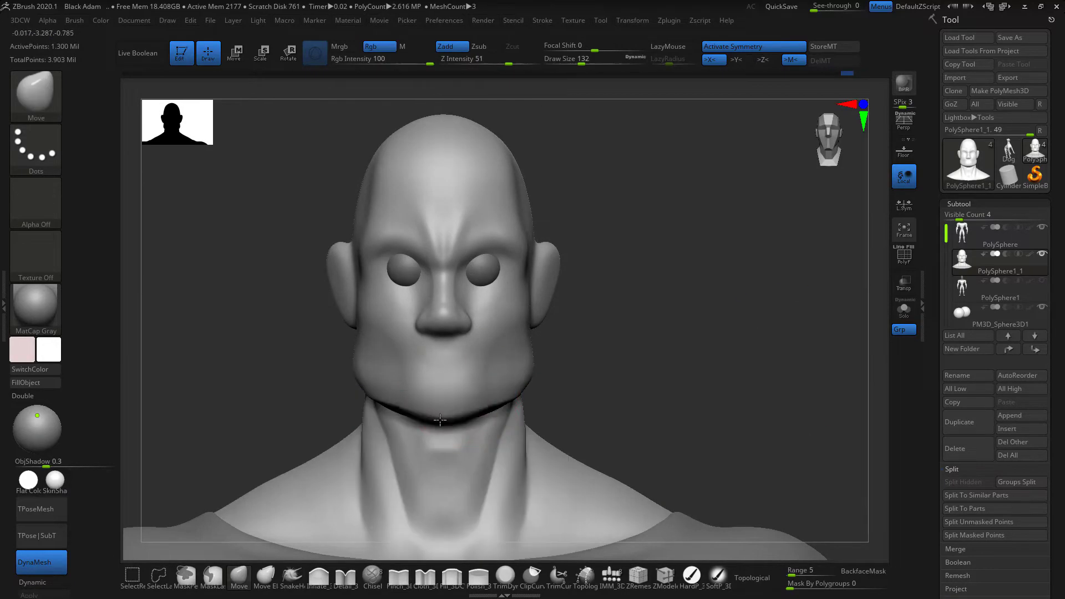
# Smooth and reshape the forehead with the brush enlarged to 234
pyautogui.moveTo(477, 367)
pyautogui.mouseDown(button='right')
pyautogui.moveTo(804, 257)
pyautogui.moveTo(748, 422)
pyautogui.moveTo(632, 316)
pyautogui.mouseUp(button='right')
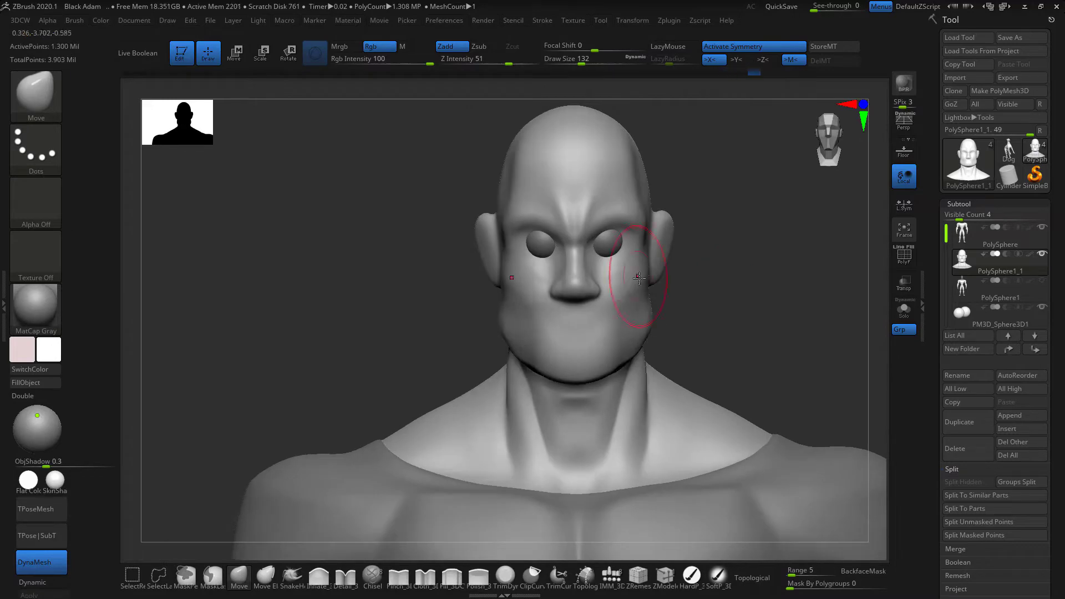
pyautogui.moveTo(639, 277)
pyautogui.mouseDown(button='right')
pyautogui.moveTo(777, 233)
pyautogui.moveTo(646, 144)
pyautogui.mouseUp(button='right')
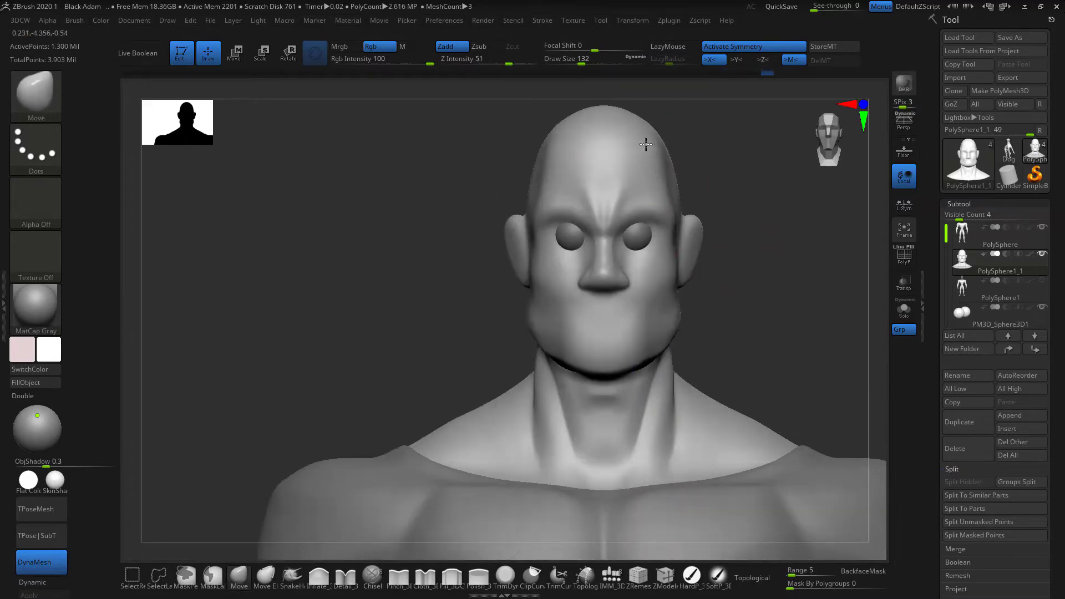
pyautogui.click(824, 151)
pyautogui.moveTo(770, 285); pyautogui.dragTo(599, 251)
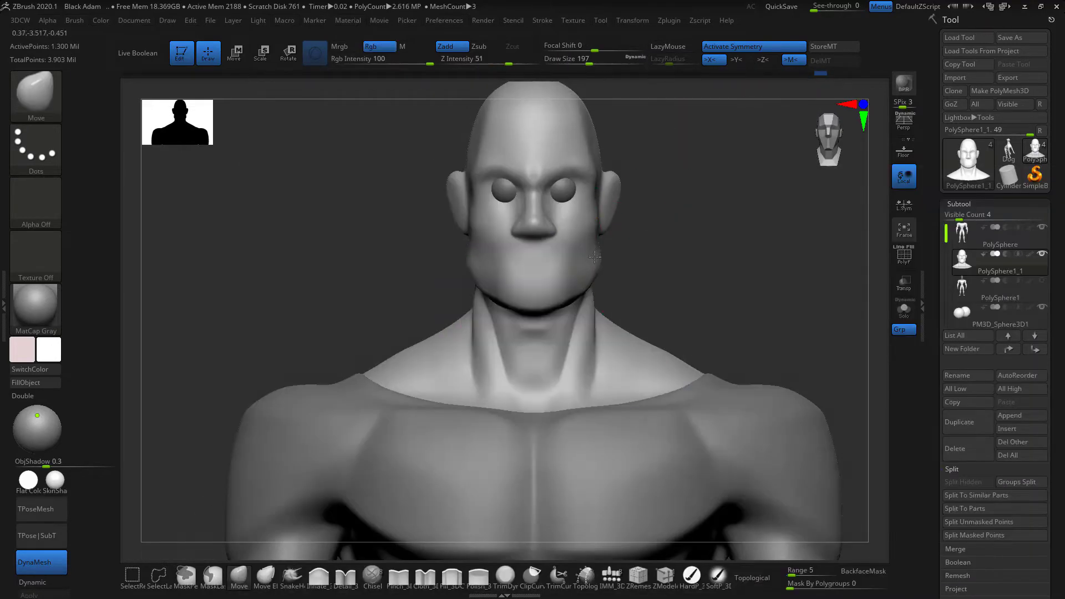
pyautogui.press('space')
pyautogui.moveTo(655, 166)
pyautogui.mouseDown()
pyautogui.moveTo(699, 210)
pyautogui.moveTo(689, 234)
pyautogui.moveTo(702, 248)
pyautogui.mouseUp()
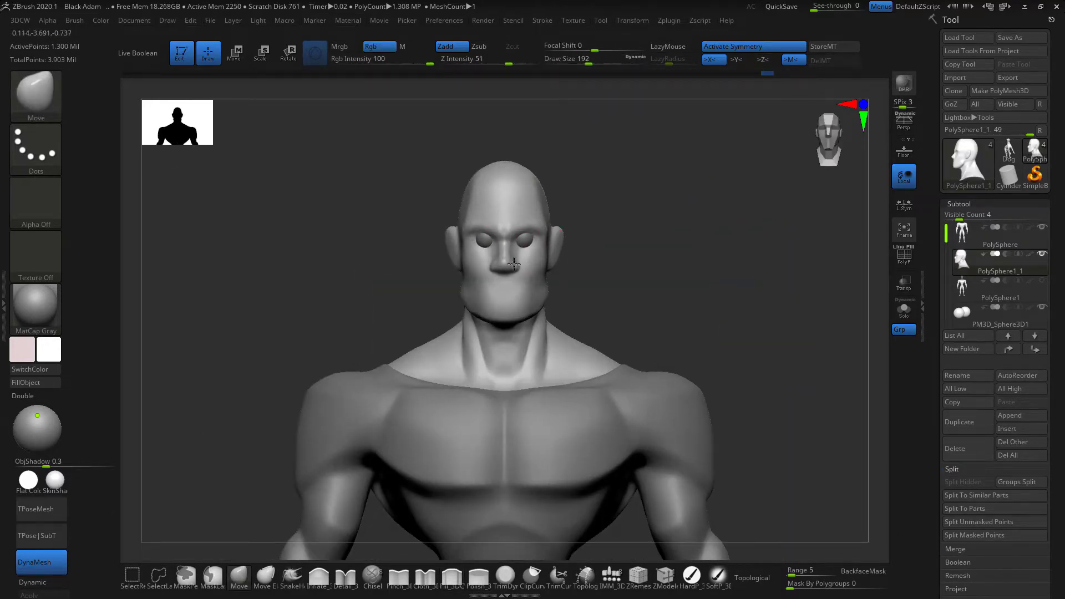
pyautogui.moveTo(514, 264); pyautogui.dragTo(528, 262)
pyautogui.press('space')
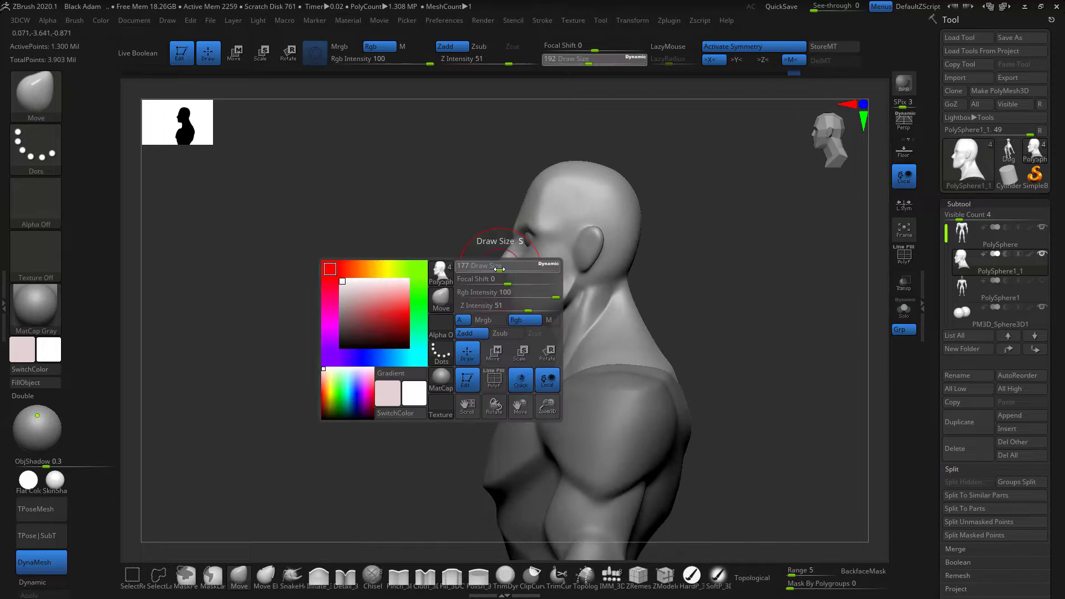
pyautogui.press('space')
pyautogui.moveTo(477, 300)
pyautogui.mouseDown()
pyautogui.moveTo(421, 304)
pyautogui.moveTo(544, 308)
pyautogui.moveTo(512, 308)
pyautogui.moveTo(540, 262)
pyautogui.moveTo(685, 256)
pyautogui.moveTo(743, 361)
pyautogui.mouseUp()
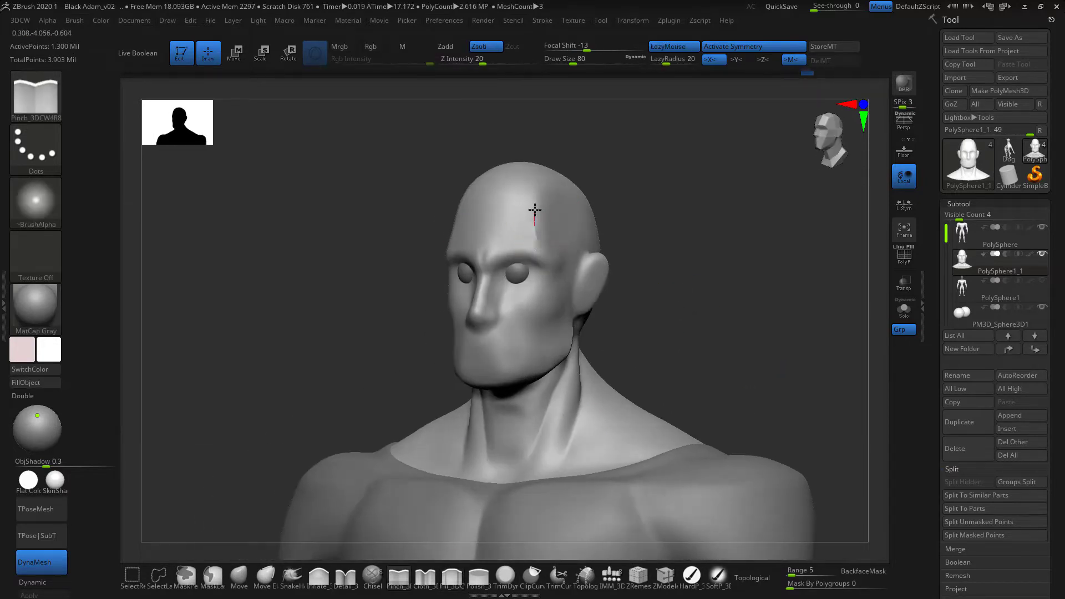
# Carve a closed mouth line above the chin with the Pinch brush at size 51
pyautogui.moveTo(564, 217); pyautogui.dragTo(602, 292)
pyautogui.moveTo(509, 315)
pyautogui.mouseDown()
pyautogui.moveTo(694, 285)
pyautogui.moveTo(452, 416)
pyautogui.moveTo(542, 297)
pyautogui.moveTo(571, 285)
pyautogui.mouseUp()
pyautogui.press('space')
pyautogui.click(399, 577)
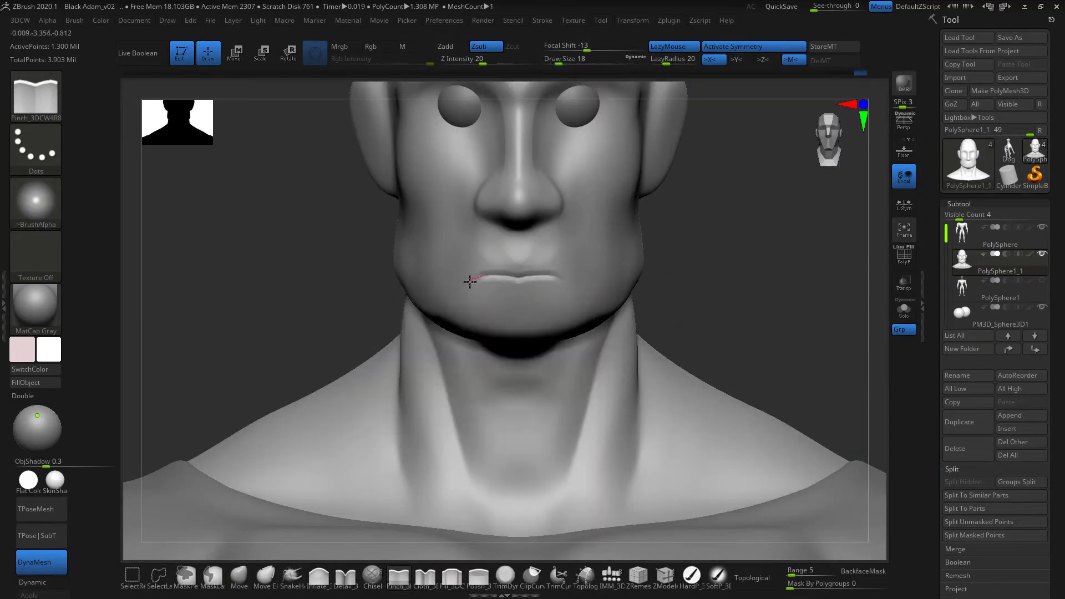
pyautogui.press('f')
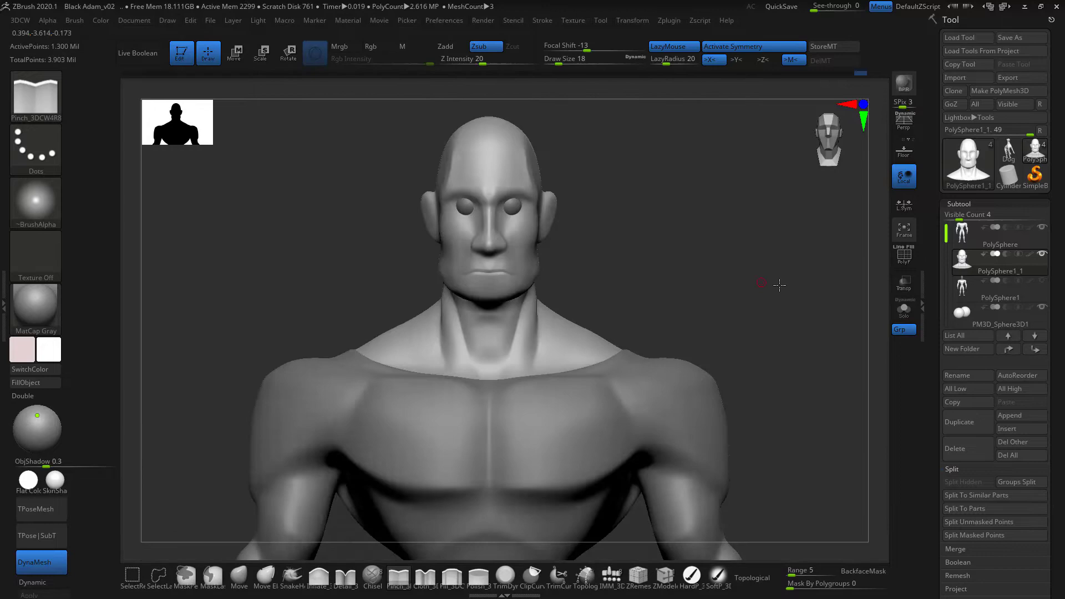
pyautogui.moveTo(775, 288); pyautogui.dragTo(775, 257)
pyautogui.press('b')
pyautogui.press('m')
pyautogui.press('v')
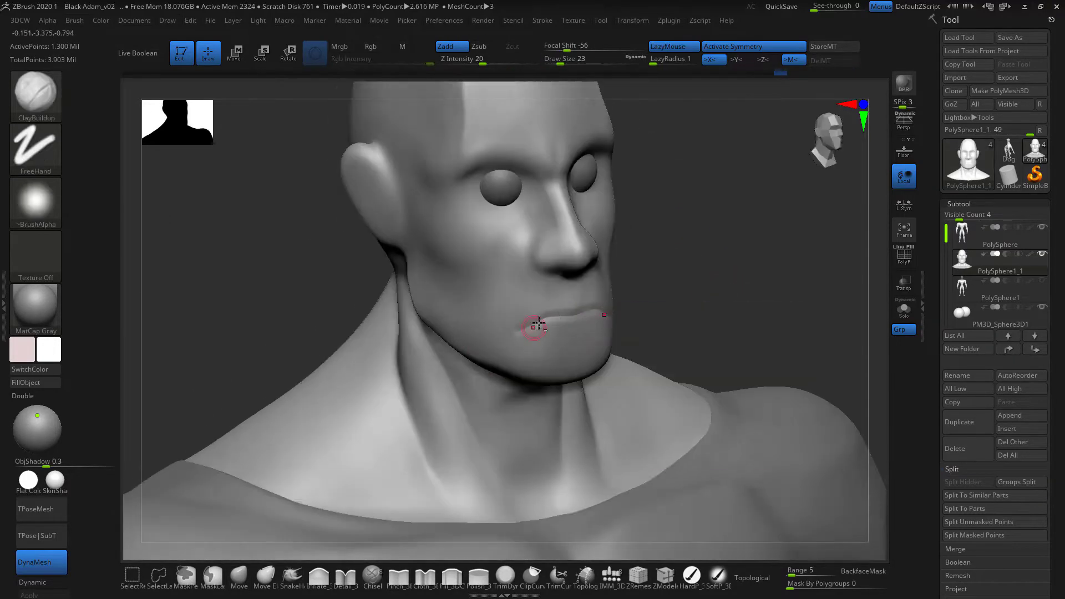
# Pick an alpha for the ClayBuildup brush to sculpt the lips
pyautogui.click(35, 199)
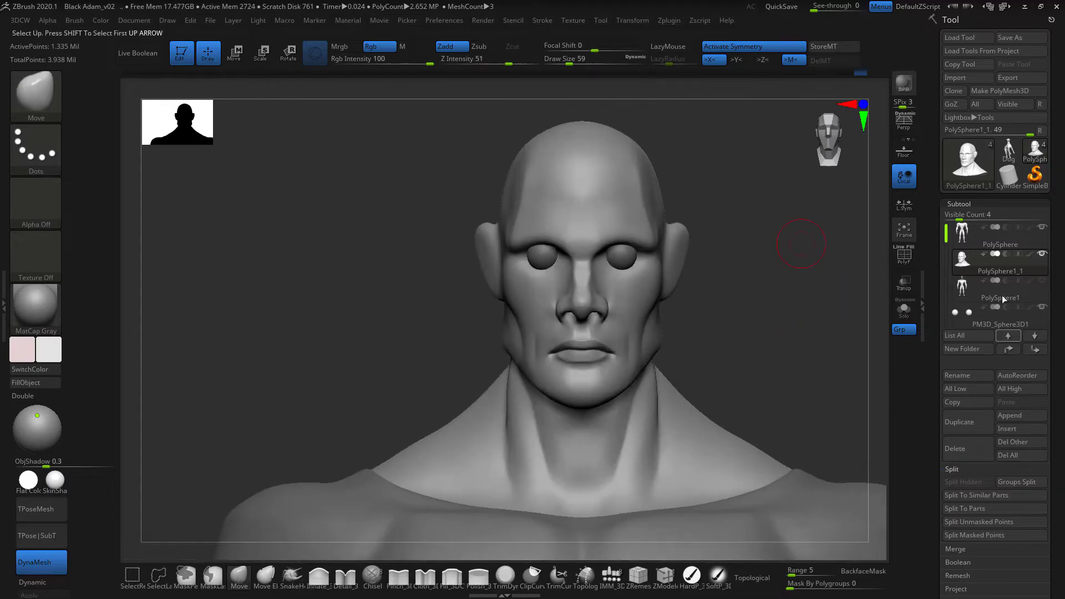
# Duplicate the PM3D_Sphere3D1 eyeball subtool and delete the extra copy
pyautogui.click(999, 315)
pyautogui.click(983, 422)
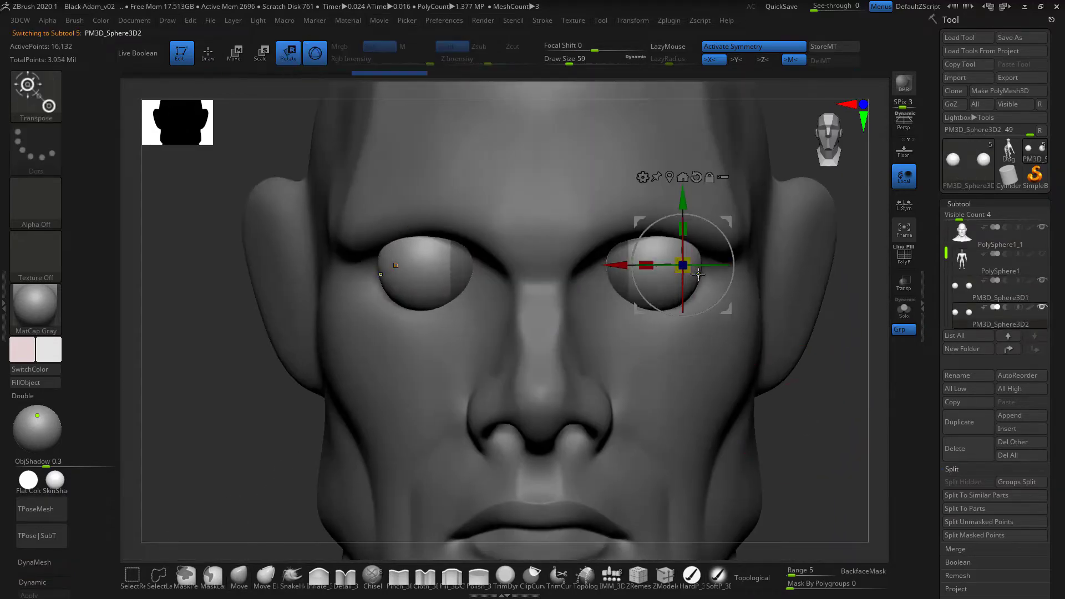
pyautogui.keyDown('ctrl'); pyautogui.moveTo(698, 182); pyautogui.dragTo(772, 425, button='right'); pyautogui.keyUp('ctrl')
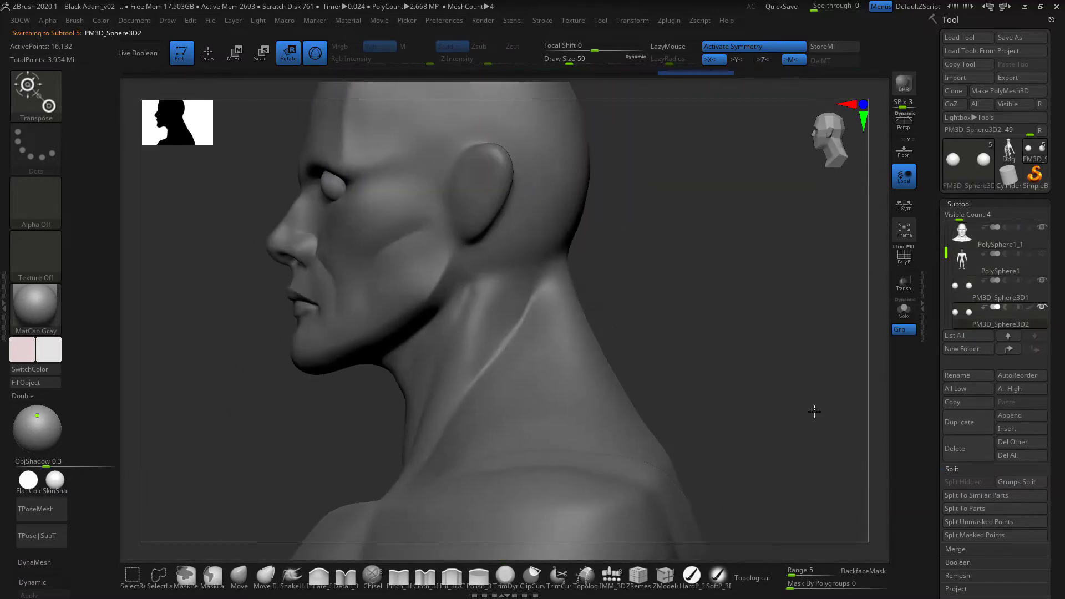
pyautogui.click(960, 448)
pyautogui.click(866, 477)
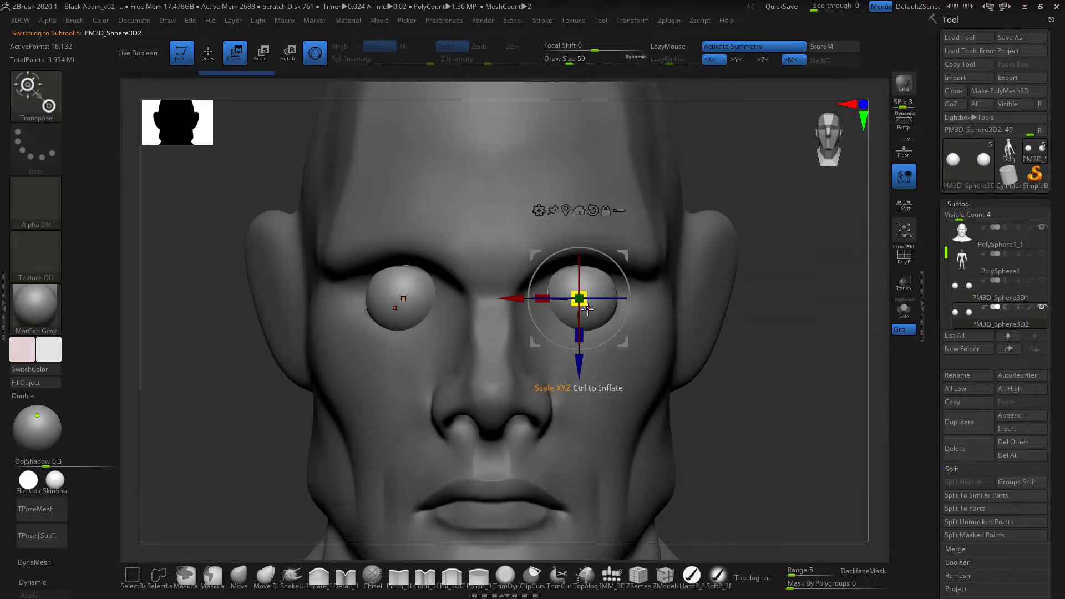
pyautogui.moveTo(604, 285)
pyautogui.mouseDown()
pyautogui.moveTo(369, 340)
pyautogui.moveTo(167, 211)
pyautogui.mouseUp()
# Trim the duplicated spheres into eyelid shells with the TrimCurve brush
pyautogui.press('q')
pyautogui.keyDown('ctrl'); pyautogui.keyDown('shift'); pyautogui.click(35, 95); pyautogui.keyUp('shift'); pyautogui.keyUp('ctrl')
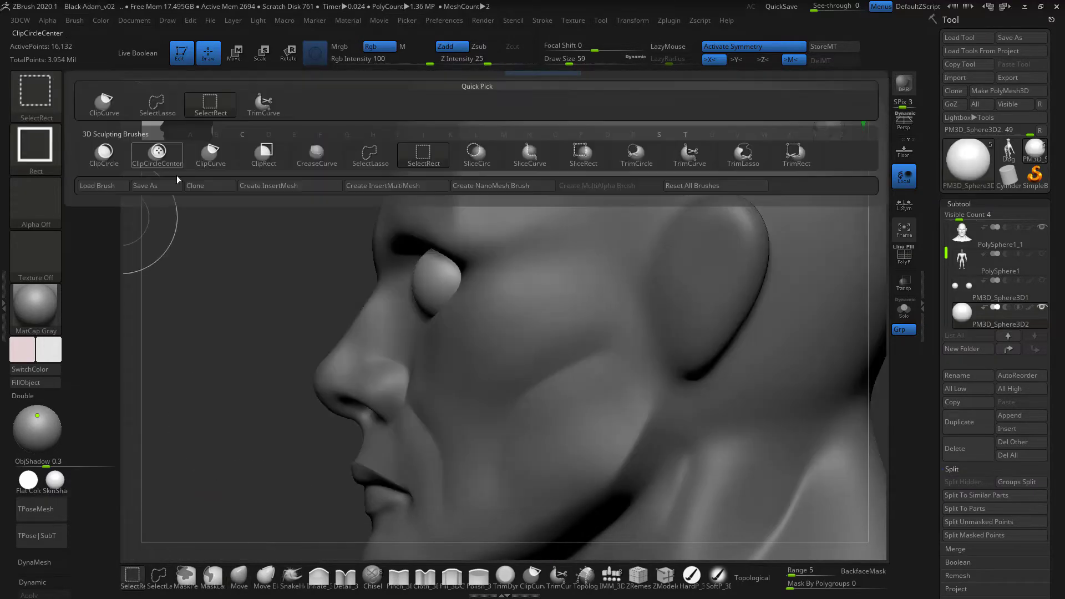
pyautogui.click(689, 155)
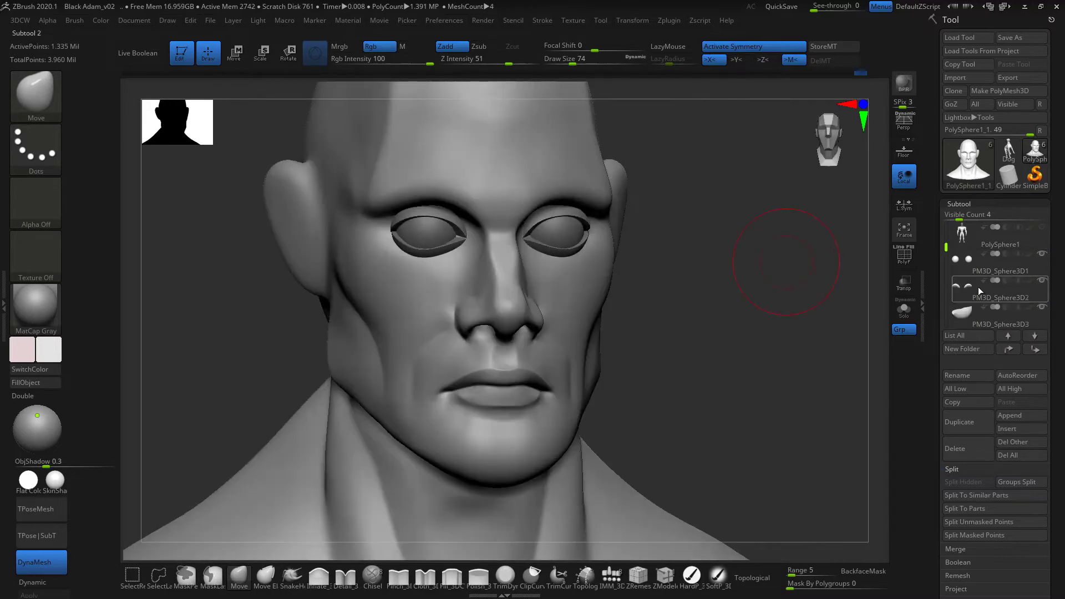
# Merge the eyelid piece down into PM3D_Sphere3D2 and reselect the PolySphere1_1 head
pyautogui.click(978, 287)
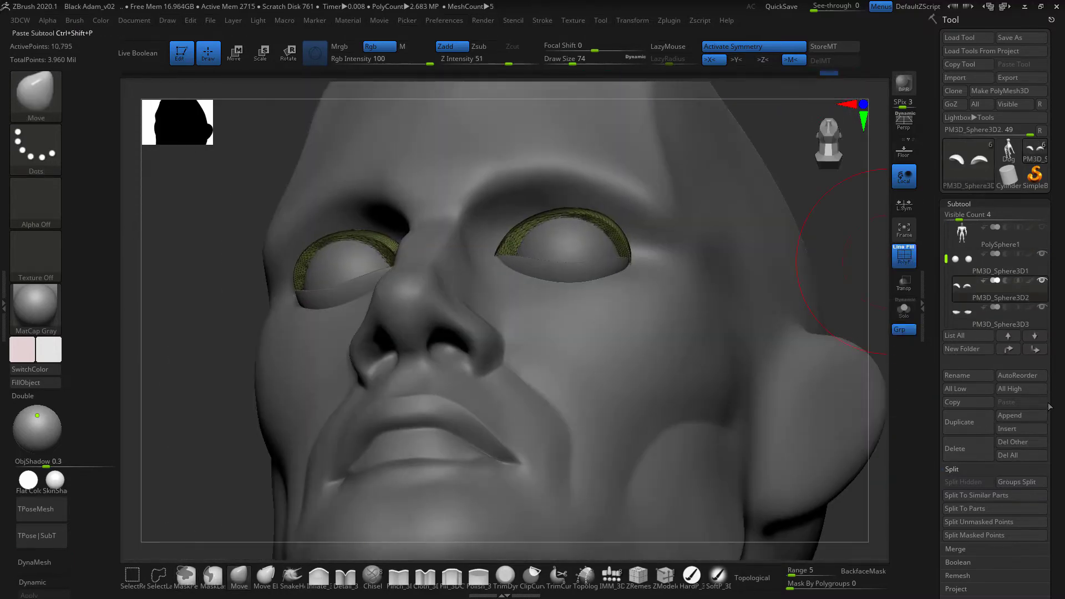
pyautogui.click(955, 549)
pyautogui.click(980, 471)
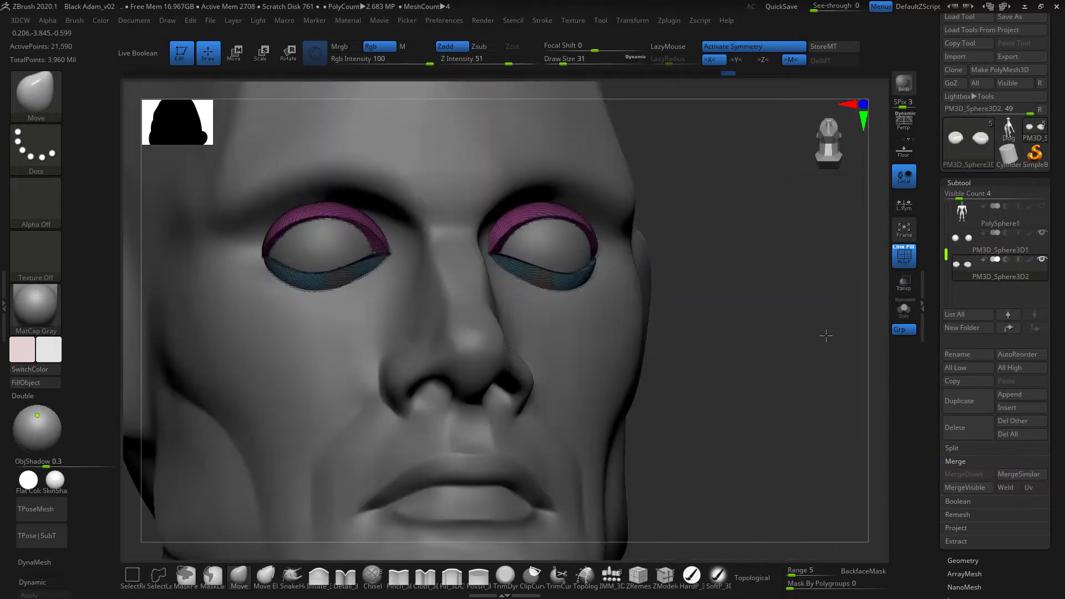
pyautogui.moveTo(826, 335); pyautogui.dragTo(518, 281)
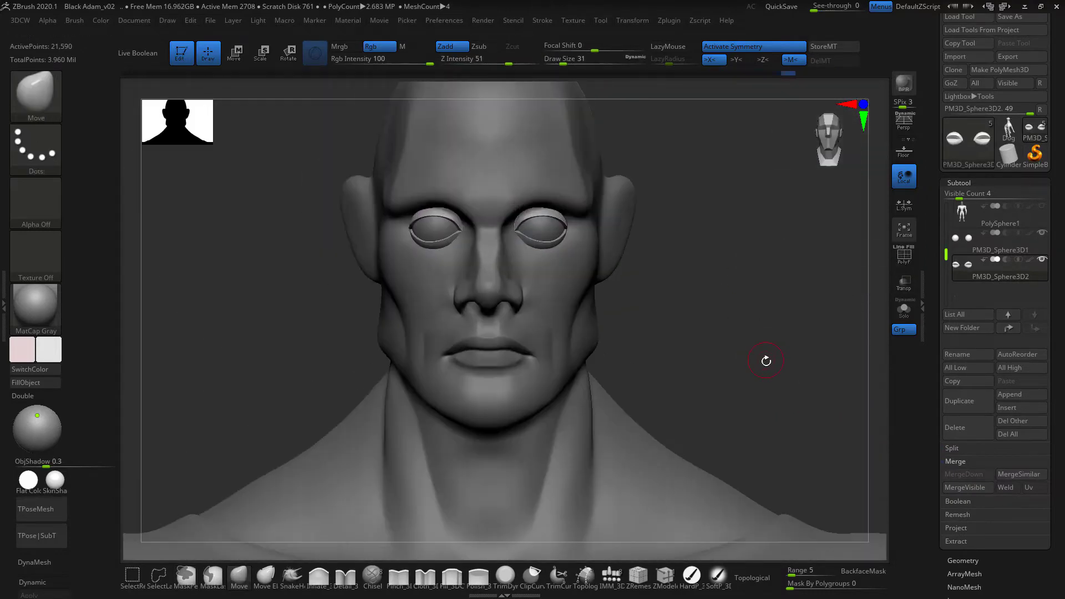
pyautogui.moveTo(766, 361); pyautogui.dragTo(702, 86)
pyautogui.keyDown('alt'); pyautogui.click(702, 86); pyautogui.keyUp('alt')
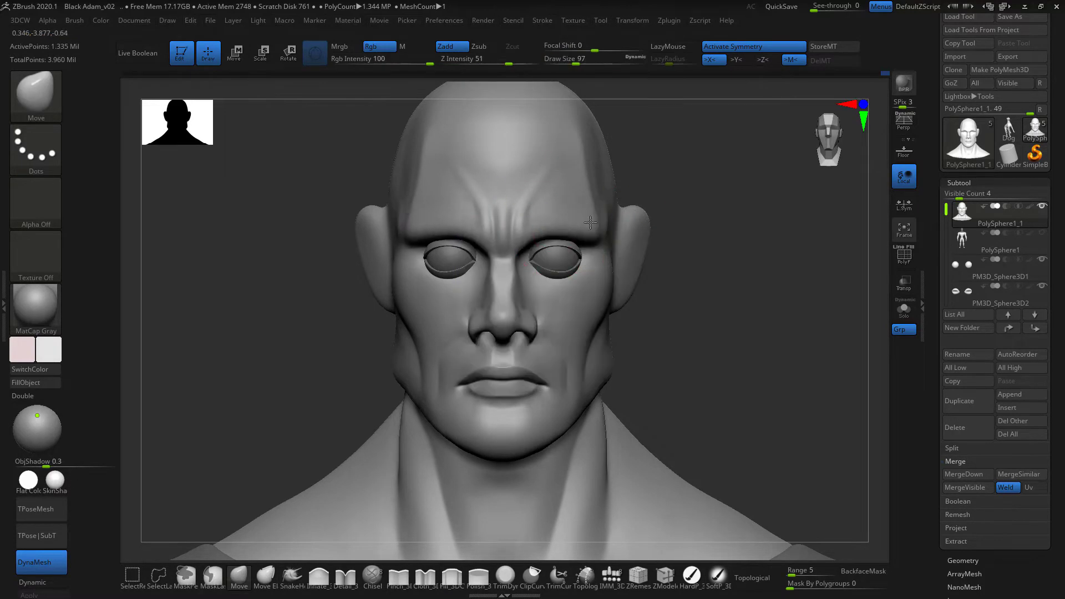
# Sharpen the brow ridge and frown creases above the eyelids with Pinch_3DCW4R8, then smooth them
pyautogui.click(399, 577)
pyautogui.press('space')
pyautogui.moveTo(538, 333); pyautogui.dragTo(518, 256, button='right')
pyautogui.press('f')
pyautogui.moveTo(773, 297)
pyautogui.keyDown('alt'); pyautogui.mouseDown(button='right')
pyautogui.moveTo(737, 294)
pyautogui.moveTo(638, 190)
pyautogui.moveTo(521, 252)
pyautogui.mouseUp(button='right'); pyautogui.keyUp('alt')
pyautogui.press('shift')
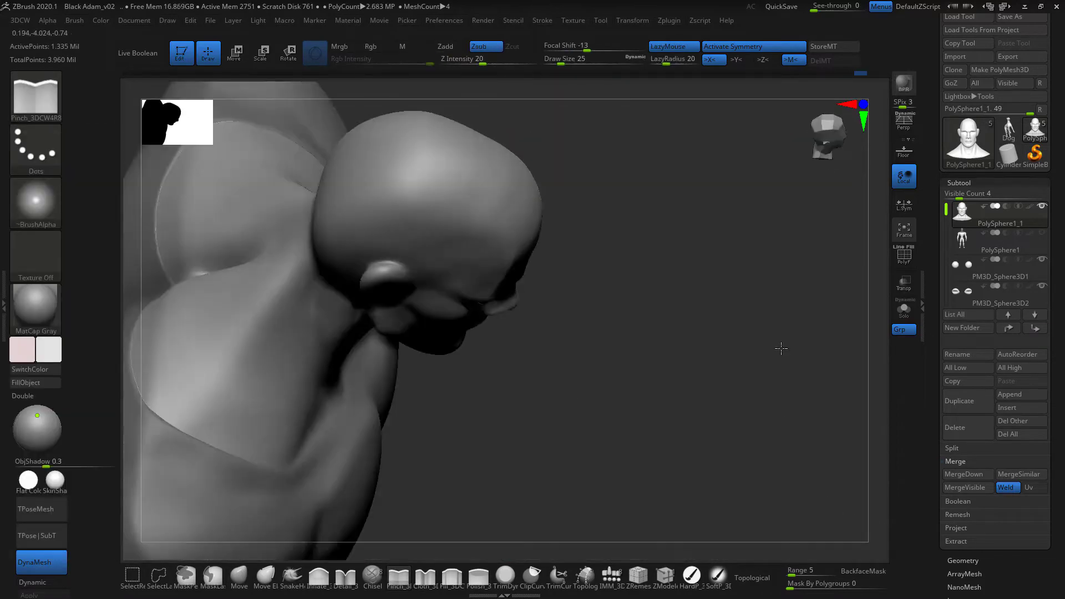
pyautogui.moveTo(778, 349)
pyautogui.mouseDown(button='right')
pyautogui.moveTo(549, 199)
pyautogui.moveTo(545, 210)
pyautogui.moveTo(783, 187)
pyautogui.mouseUp(button='right')
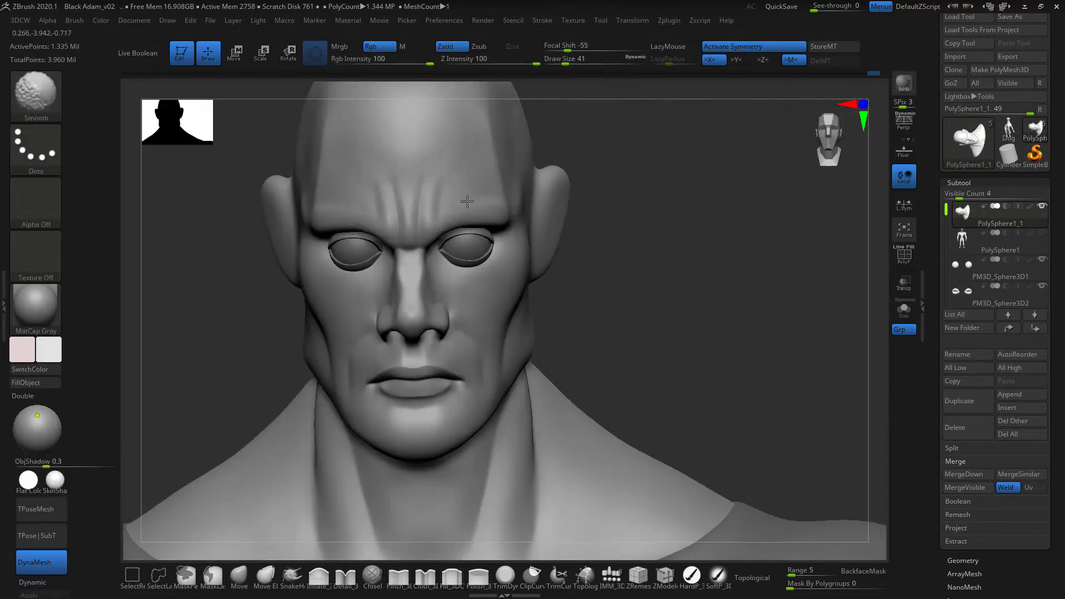
pyautogui.moveTo(444, 250)
pyautogui.mouseDown(button='right')
pyautogui.moveTo(528, 243)
pyautogui.moveTo(545, 340)
pyautogui.mouseUp(button='right')
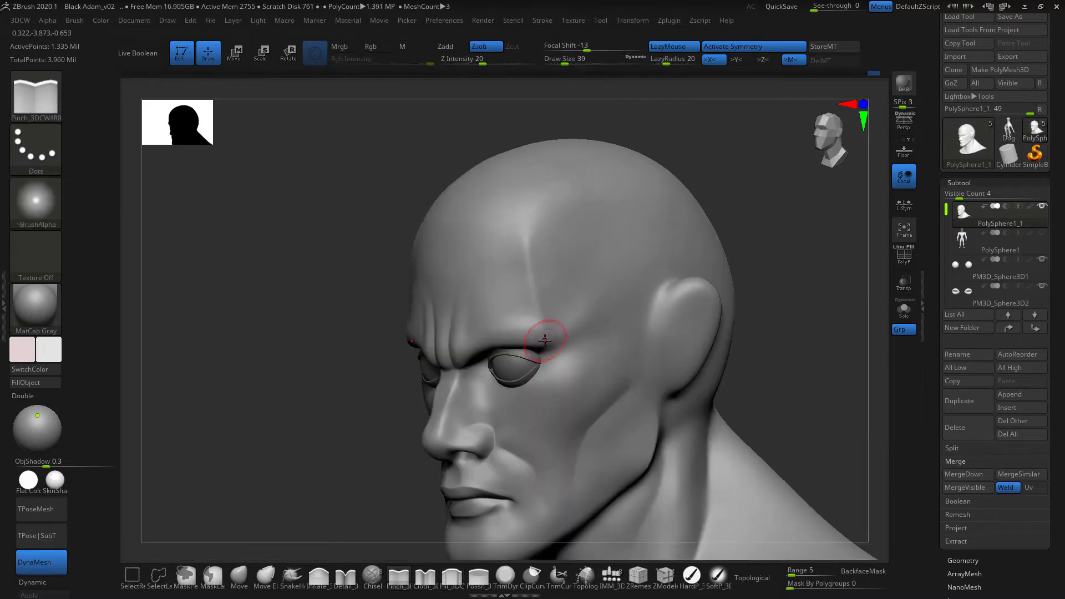
pyautogui.keyDown('shift'); pyautogui.moveTo(524, 221); pyautogui.dragTo(524, 267, button='right'); pyautogui.keyUp('shift')
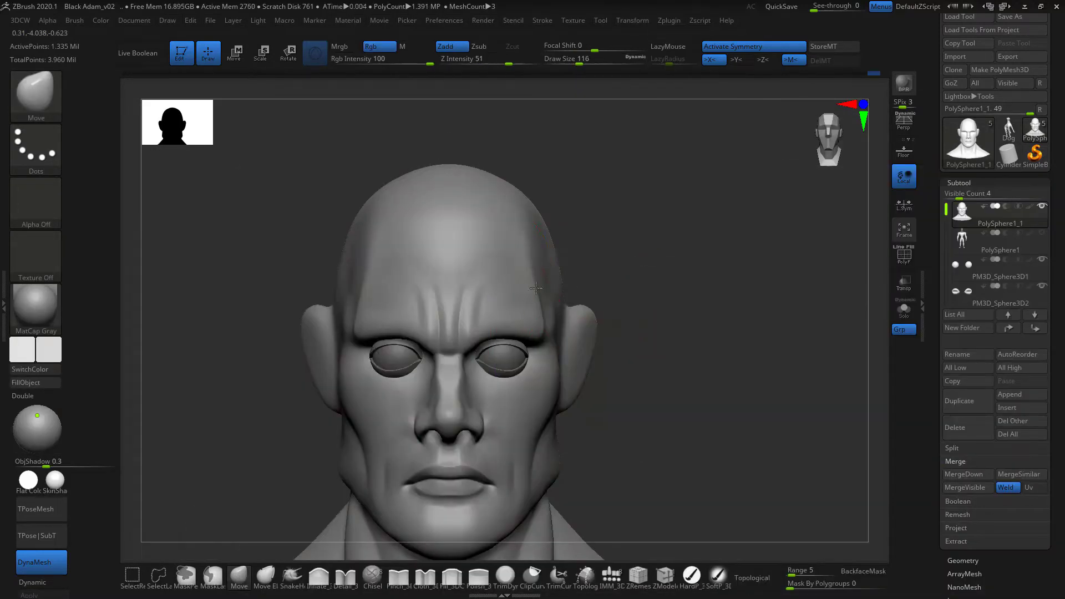
pyautogui.moveTo(499, 355)
pyautogui.mouseDown(button='right')
pyautogui.moveTo(814, 361)
pyautogui.moveTo(601, 331)
pyautogui.moveTo(626, 284)
pyautogui.mouseUp(button='right')
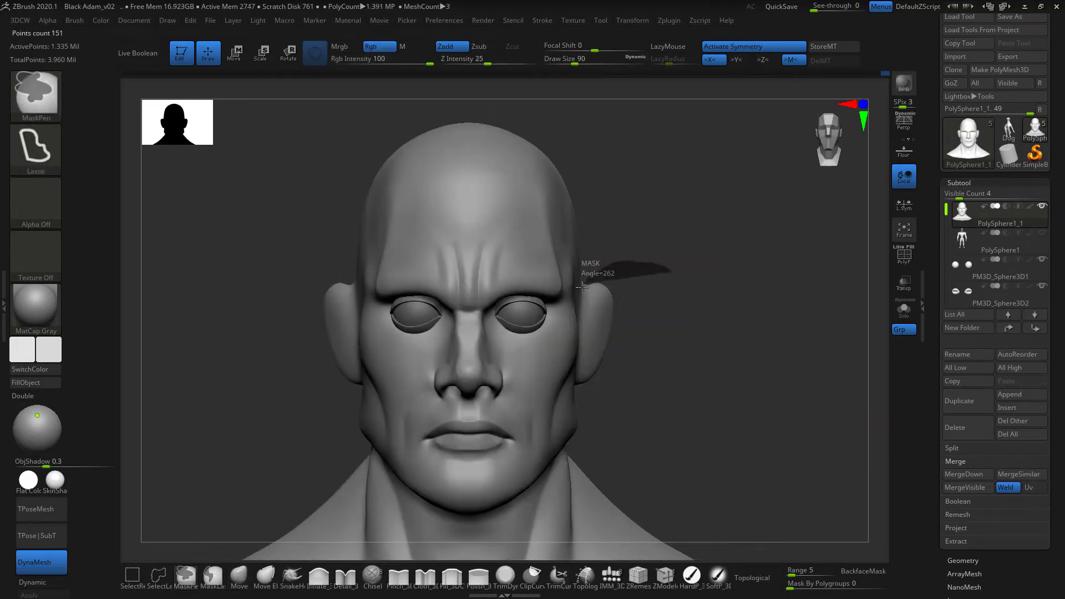
# Mask the ear tip and pull it upward into a point with the Move brush
pyautogui.keyDown('ctrl'); pyautogui.moveTo(582, 287); pyautogui.dragTo(584, 286); pyautogui.keyUp('ctrl')
pyautogui.press('b')
pyautogui.press('m')
pyautogui.press('v')
pyautogui.moveTo(596, 286); pyautogui.dragTo(623, 273)
pyautogui.moveTo(623, 273); pyautogui.dragTo(785, 363, button='right')
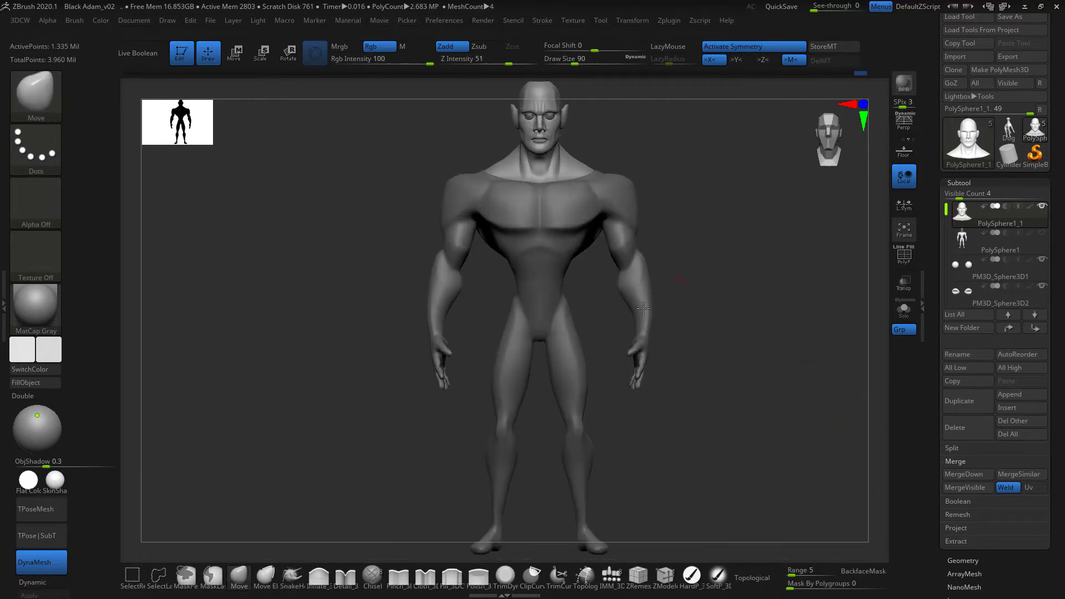
pyautogui.moveTo(792, 310)
pyautogui.keyDown('ctrl'); pyautogui.mouseDown(button='right')
pyautogui.moveTo(733, 297)
pyautogui.moveTo(775, 338)
pyautogui.moveTo(581, 325)
pyautogui.moveTo(435, 261)
pyautogui.moveTo(797, 302)
pyautogui.mouseUp(button='right'); pyautogui.keyUp('ctrl')
# On the eyes subtool, pull the upper eyelids to sit closer around the eyeballs
pyautogui.press('space')
pyautogui.moveTo(534, 206); pyautogui.dragTo(473, 201, button='right')
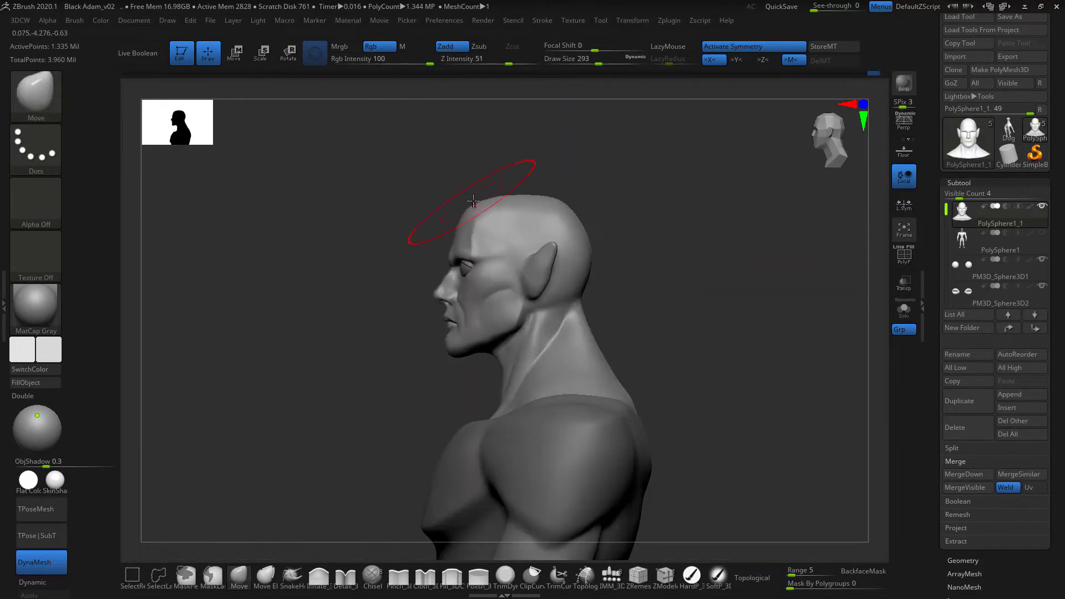
pyautogui.moveTo(681, 293)
pyautogui.mouseDown(button='right')
pyautogui.moveTo(711, 238)
pyautogui.moveTo(742, 304)
pyautogui.moveTo(640, 314)
pyautogui.mouseUp(button='right')
pyautogui.press('f')
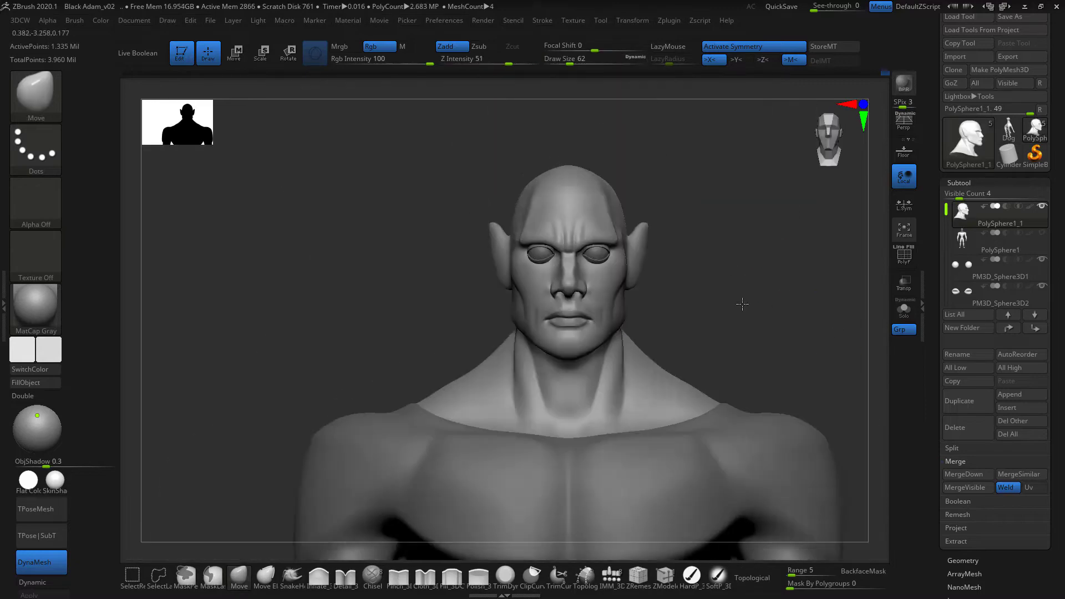
pyautogui.press('Down')
pyautogui.press('Down')
pyautogui.press('Down')
pyautogui.press('f')
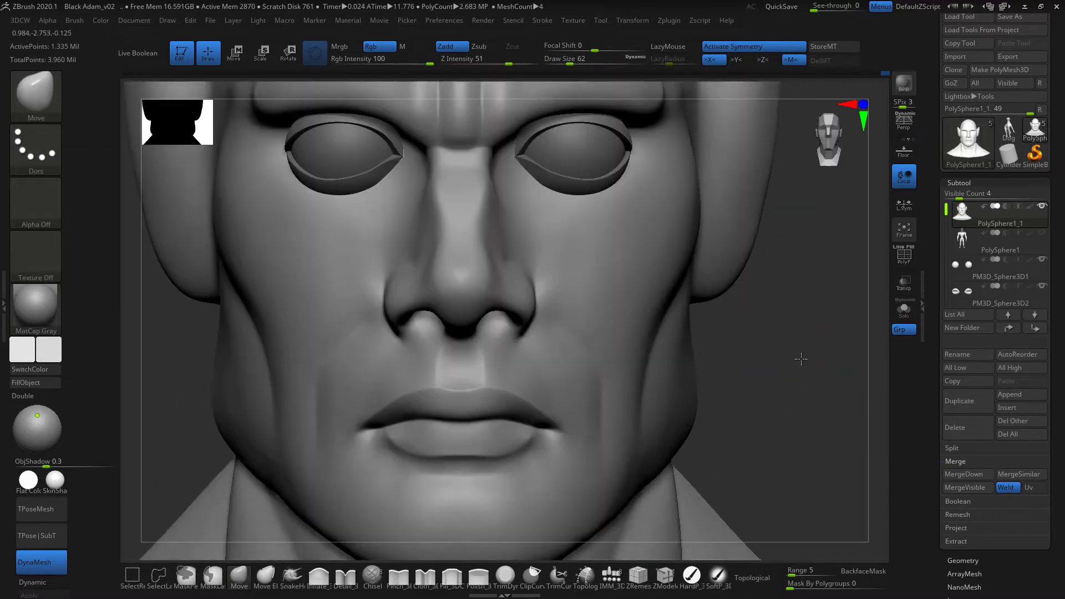
pyautogui.moveTo(801, 361); pyautogui.dragTo(895, 271, button='right')
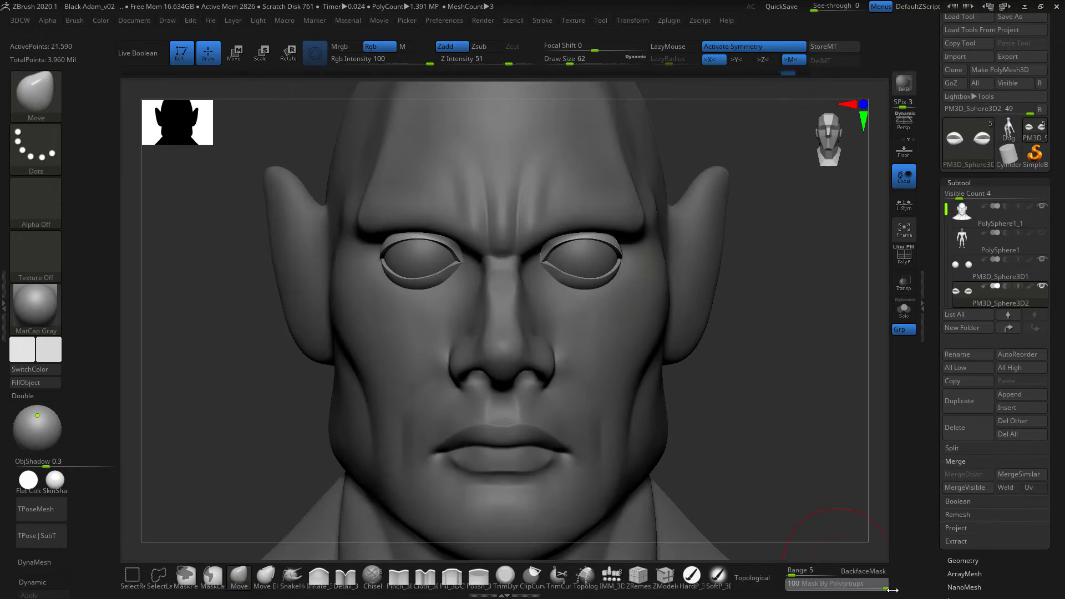
pyautogui.keyDown('ctrl'); pyautogui.moveTo(788, 438); pyautogui.dragTo(659, 306, button='right'); pyautogui.keyUp('ctrl')
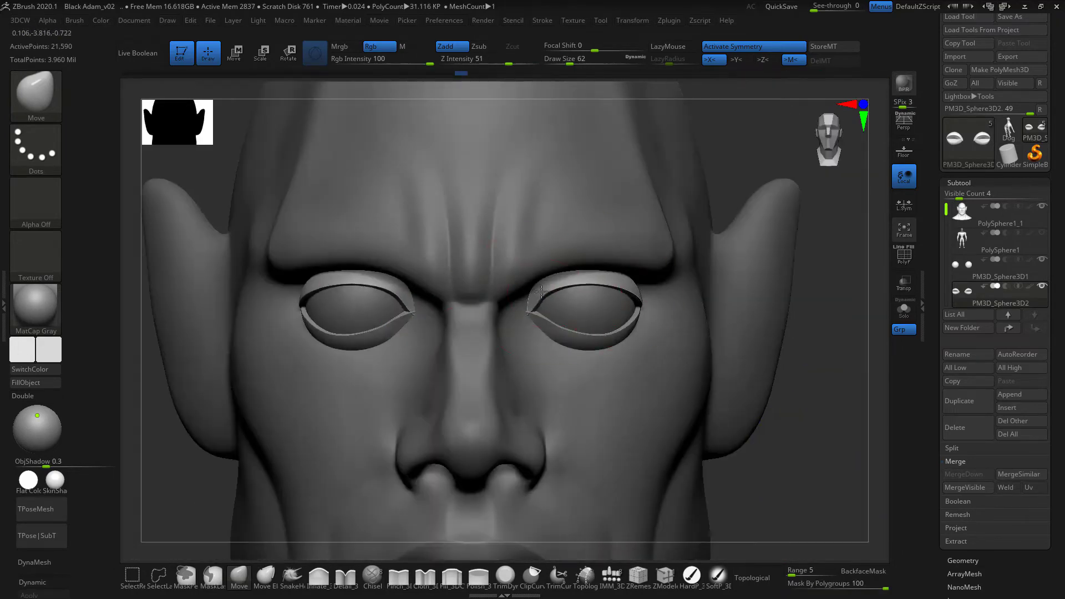
pyautogui.moveTo(800, 413); pyautogui.dragTo(554, 332, button='right')
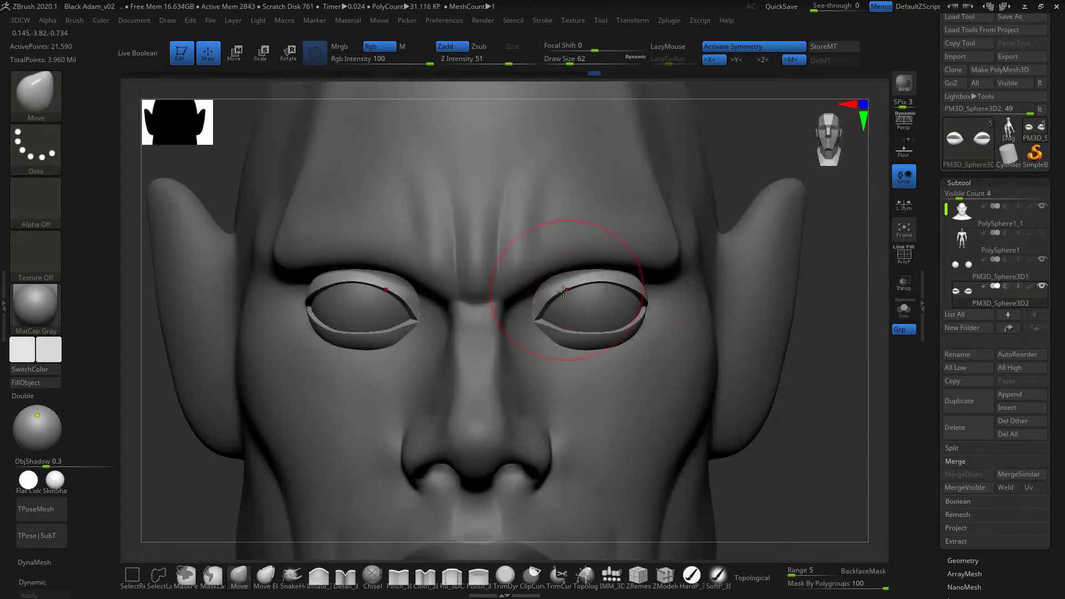
pyautogui.moveTo(563, 291); pyautogui.dragTo(688, 415, button='right')
pyautogui.press('f')
pyautogui.moveTo(787, 369); pyautogui.dragTo(773, 368, button='right')
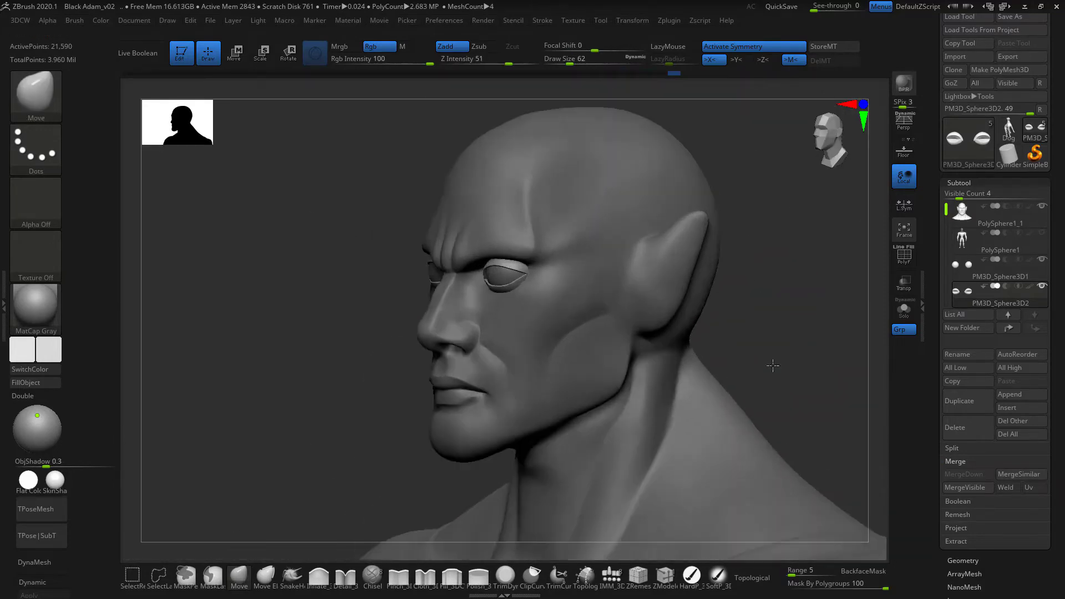
# Select the head mesh and smooth the surface around the ear, checking several angles
pyautogui.press('b')
pyautogui.press('c')
pyautogui.press('b')
pyautogui.press('space')
pyautogui.keyDown('alt'); pyautogui.click(672, 302); pyautogui.keyUp('alt')
pyautogui.moveTo(673, 285); pyautogui.dragTo(722, 300, button='right')
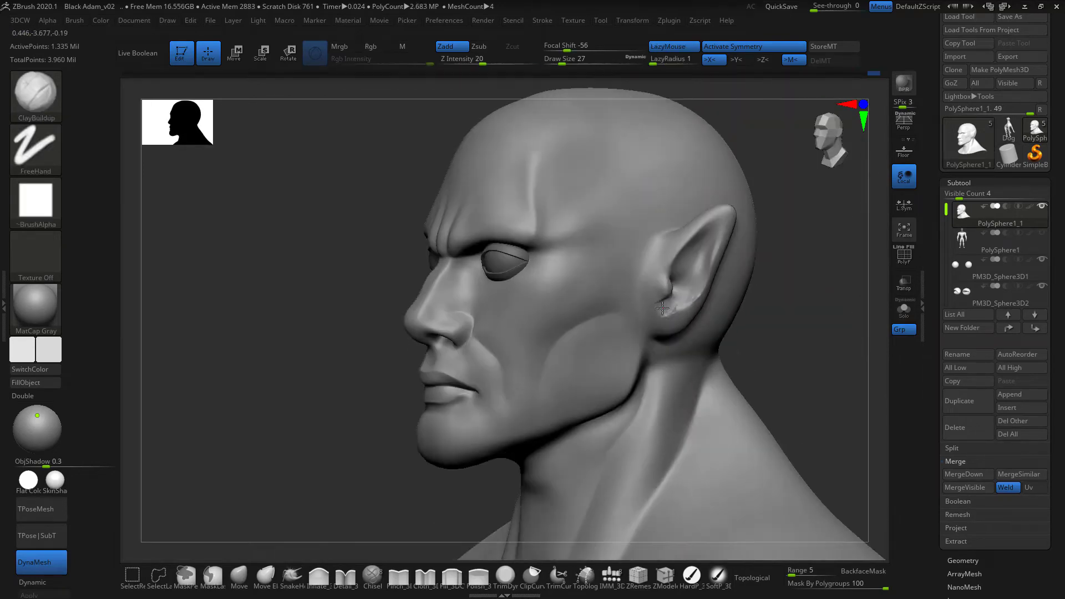
pyautogui.press('space')
pyautogui.moveTo(808, 321)
pyautogui.keyDown('shift'); pyautogui.mouseDown(button='right')
pyautogui.moveTo(749, 330)
pyautogui.moveTo(692, 322)
pyautogui.mouseUp(button='right'); pyautogui.keyUp('shift')
pyautogui.moveTo(609, 365)
pyautogui.mouseDown(button='right')
pyautogui.moveTo(838, 429)
pyautogui.moveTo(721, 362)
pyautogui.mouseUp(button='right')
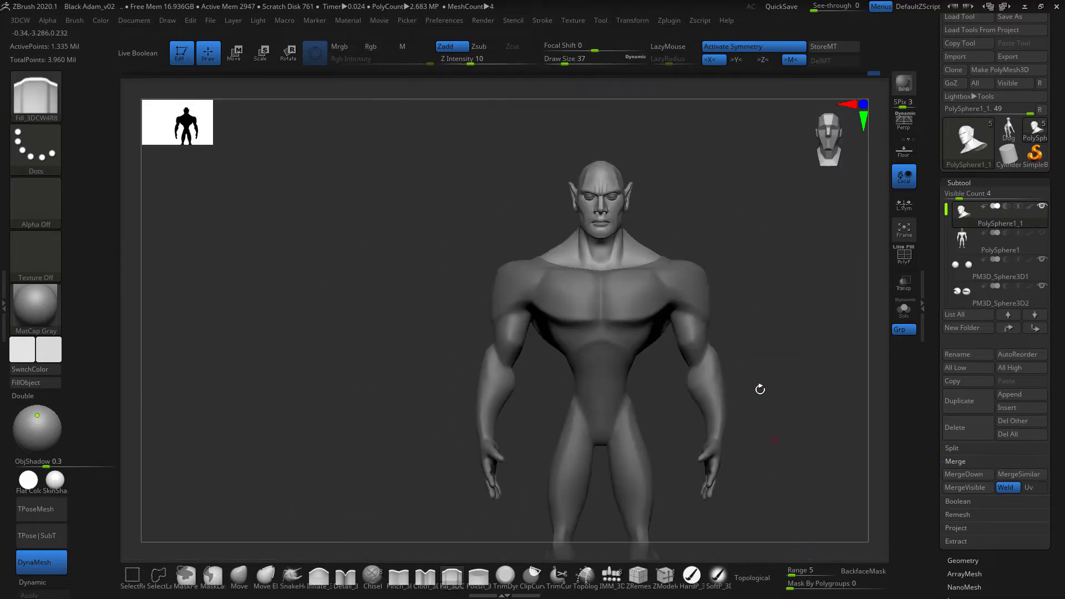
# Fill the head with a tan skin colour and the suit subtool black
pyautogui.moveTo(760, 390); pyautogui.dragTo(691, 247)
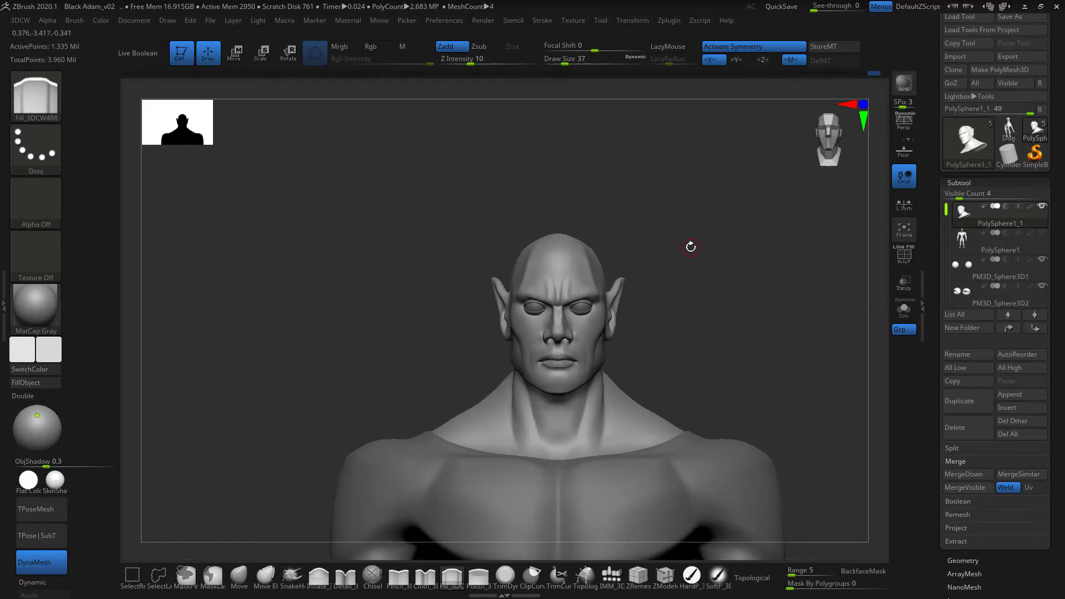
pyautogui.moveTo(49, 355); pyautogui.dragTo(109, 362)
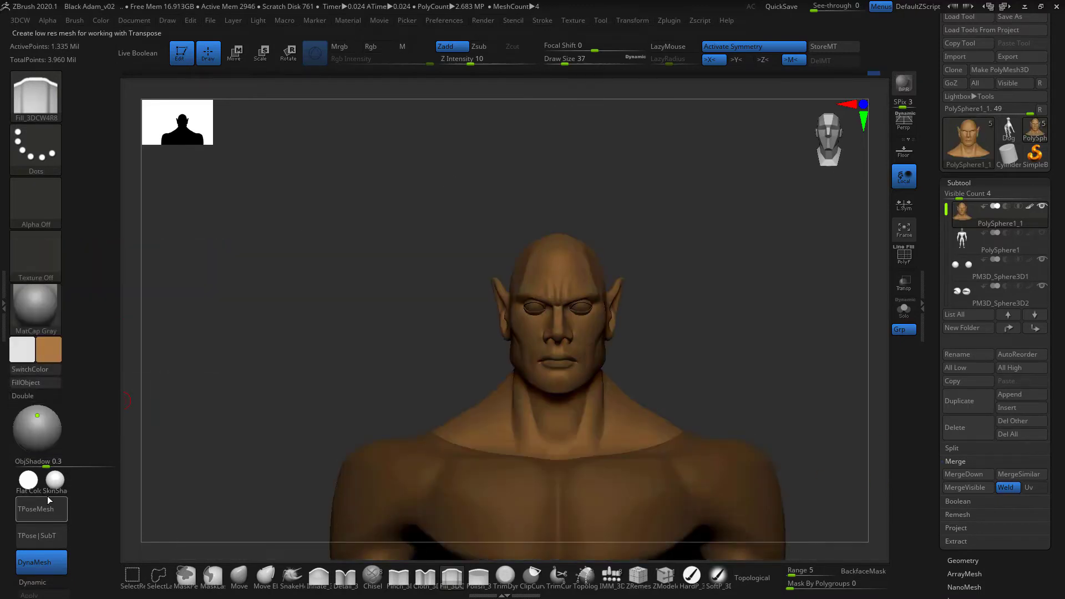
pyautogui.moveTo(946, 210); pyautogui.dragTo(946, 236)
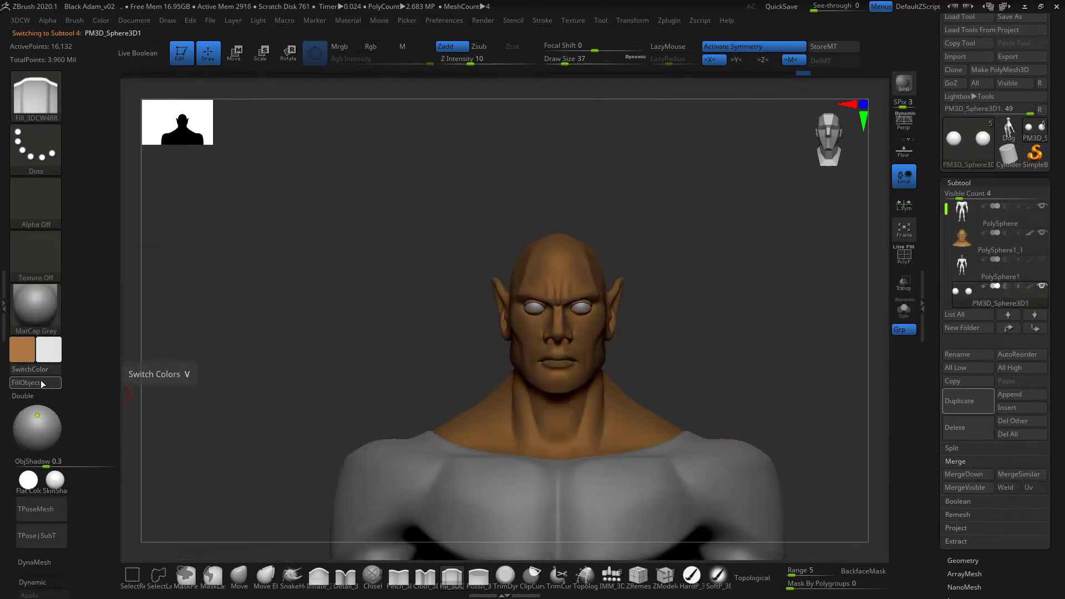
pyautogui.moveTo(49, 349); pyautogui.dragTo(797, 457)
pyautogui.press('f')
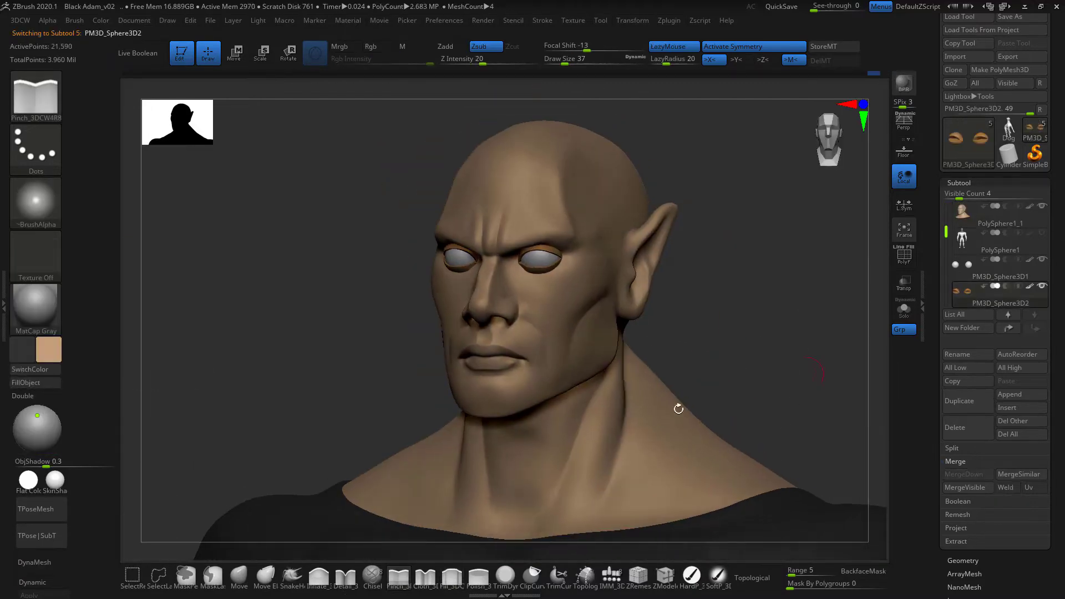
pyautogui.moveTo(678, 408)
pyautogui.mouseDown(button='right')
pyautogui.moveTo(654, 376)
pyautogui.moveTo(768, 318)
pyautogui.mouseUp(button='right')
# Sharpen the crease on the cheek with the Move brush
pyautogui.press('b')
pyautogui.press('m')
pyautogui.press('v')
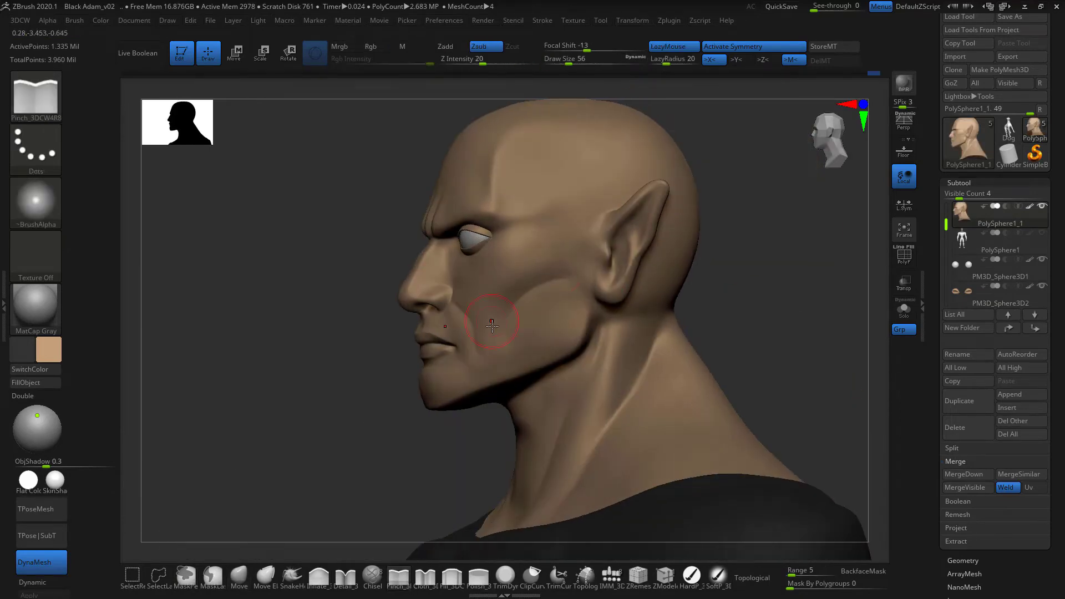
pyautogui.moveTo(423, 314); pyautogui.dragTo(718, 296, button='right')
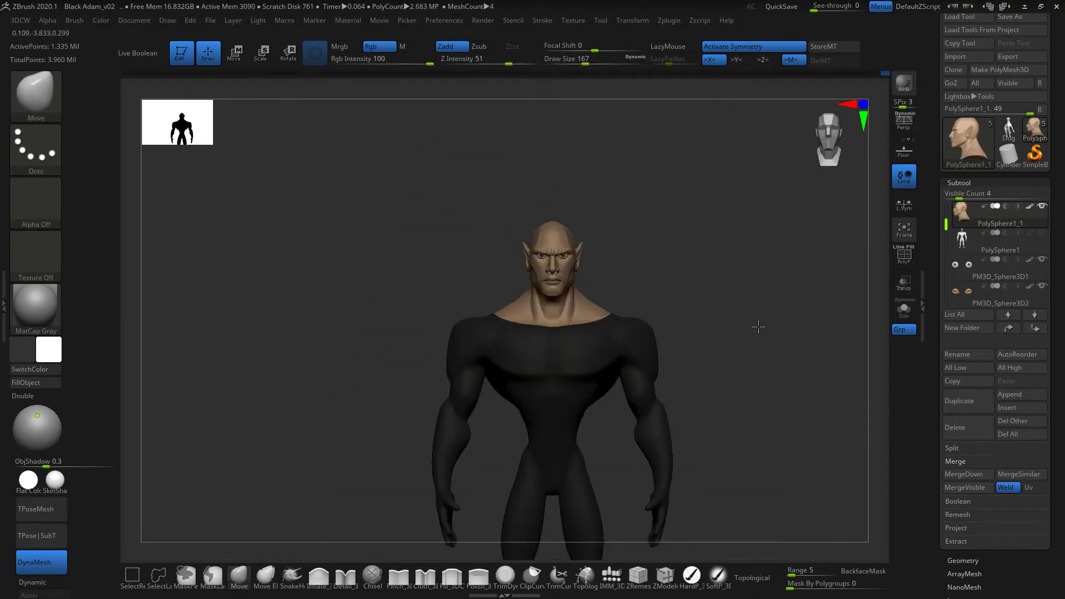
# Select the forearm piece and fill it with skin colour
pyautogui.keyDown('ctrl'); pyautogui.moveTo(758, 327); pyautogui.dragTo(768, 262, button='right'); pyautogui.keyUp('ctrl')
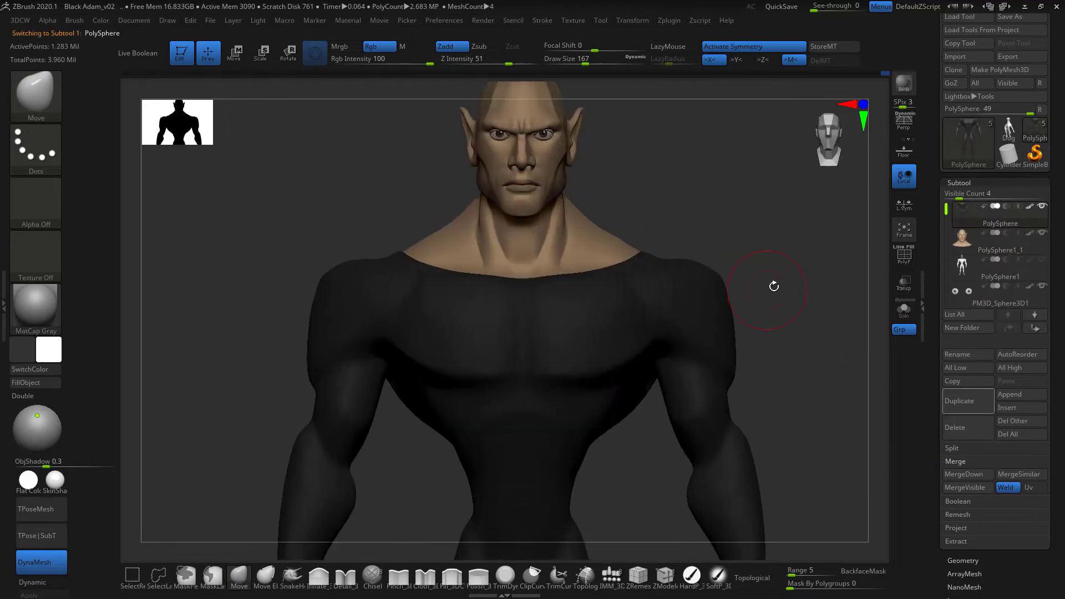
pyautogui.keyDown('ctrl'); pyautogui.moveTo(630, 316); pyautogui.dragTo(669, 148, button='right'); pyautogui.keyUp('ctrl')
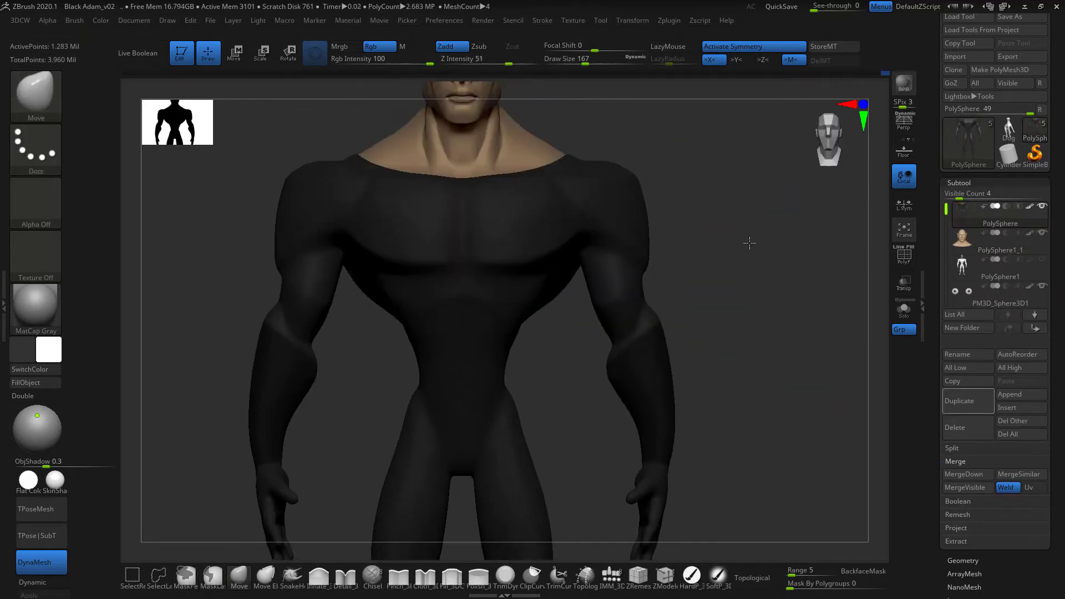
pyautogui.keyDown('ctrl'); pyautogui.moveTo(749, 240); pyautogui.dragTo(591, 378, button='right'); pyautogui.keyUp('ctrl')
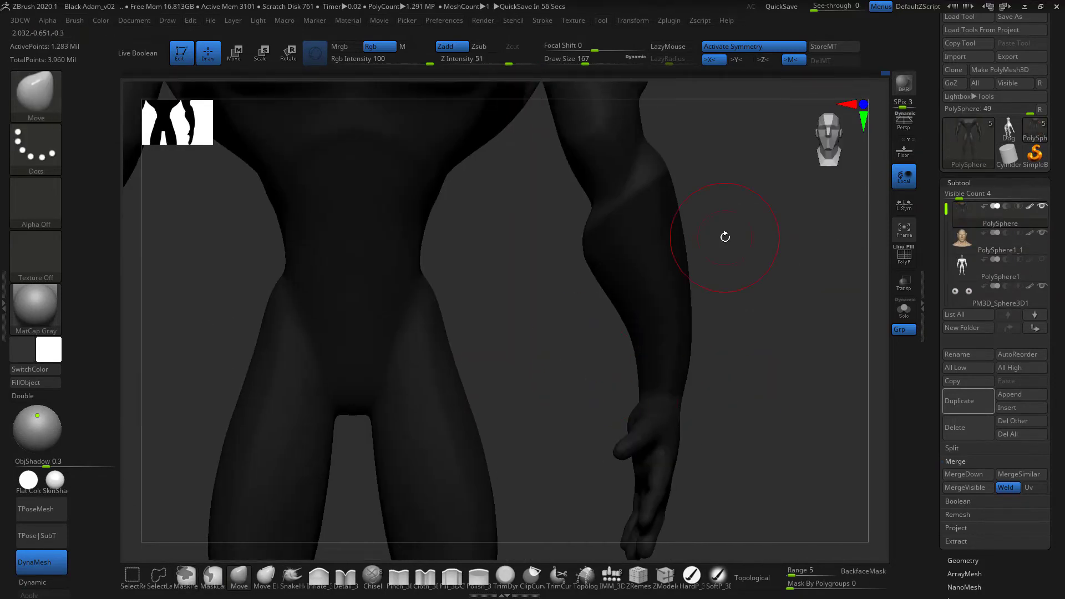
pyautogui.keyDown('alt'); pyautogui.click(555, 460); pyautogui.keyUp('alt')
pyautogui.click(49, 349)
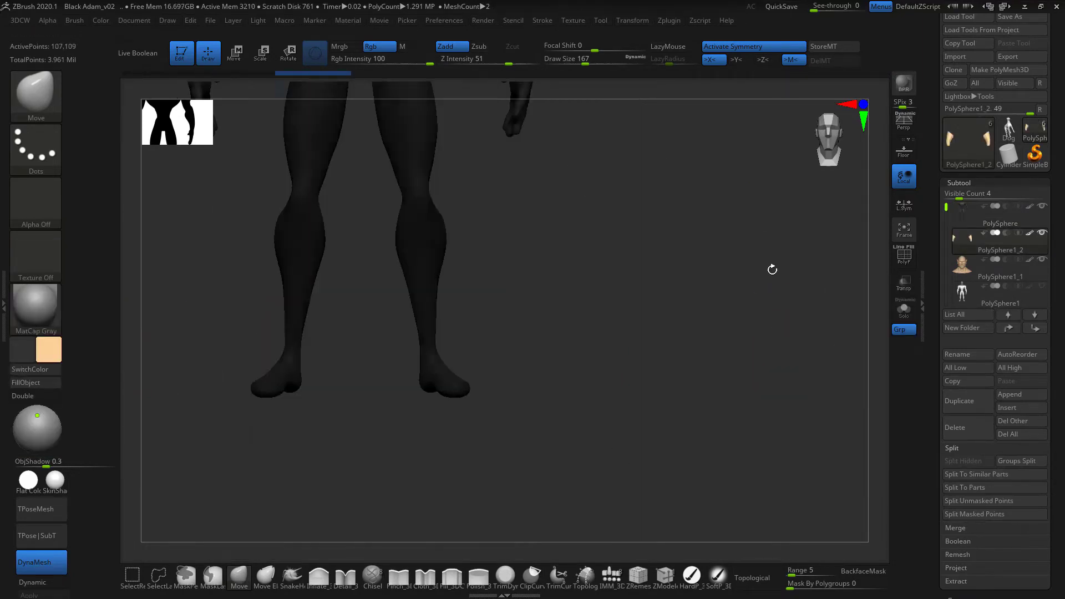
pyautogui.keyDown('ctrl'); pyautogui.moveTo(768, 268); pyautogui.dragTo(670, 11, button='right'); pyautogui.keyUp('ctrl')
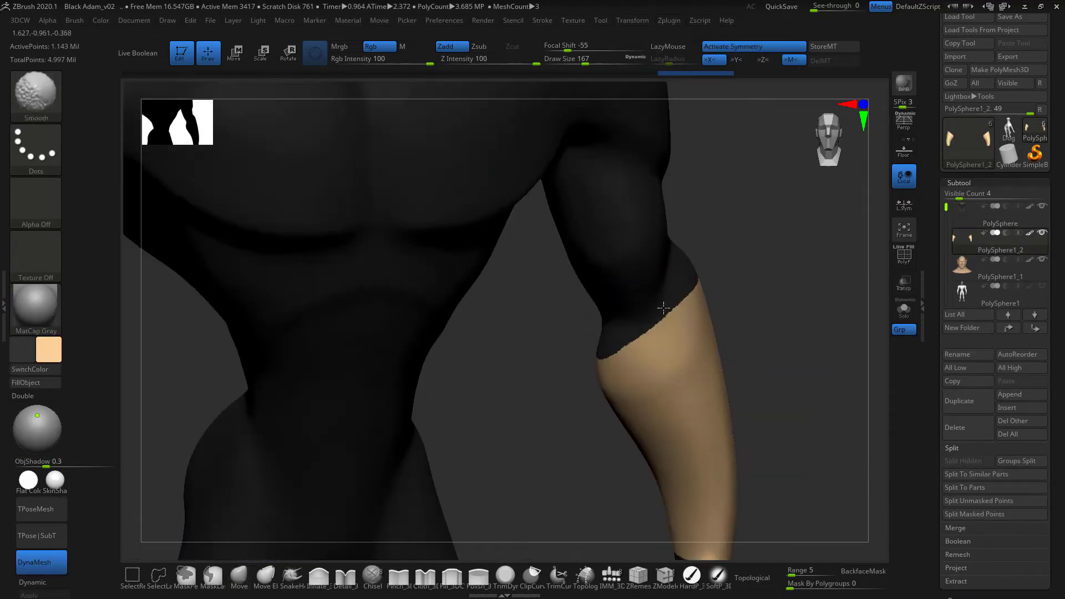
# Reduce the brush size to 83 while closing in on the wrist
pyautogui.moveTo(661, 305)
pyautogui.mouseDown(button='right')
pyautogui.moveTo(694, 311)
pyautogui.moveTo(786, 238)
pyautogui.moveTo(686, 189)
pyautogui.mouseUp(button='right')
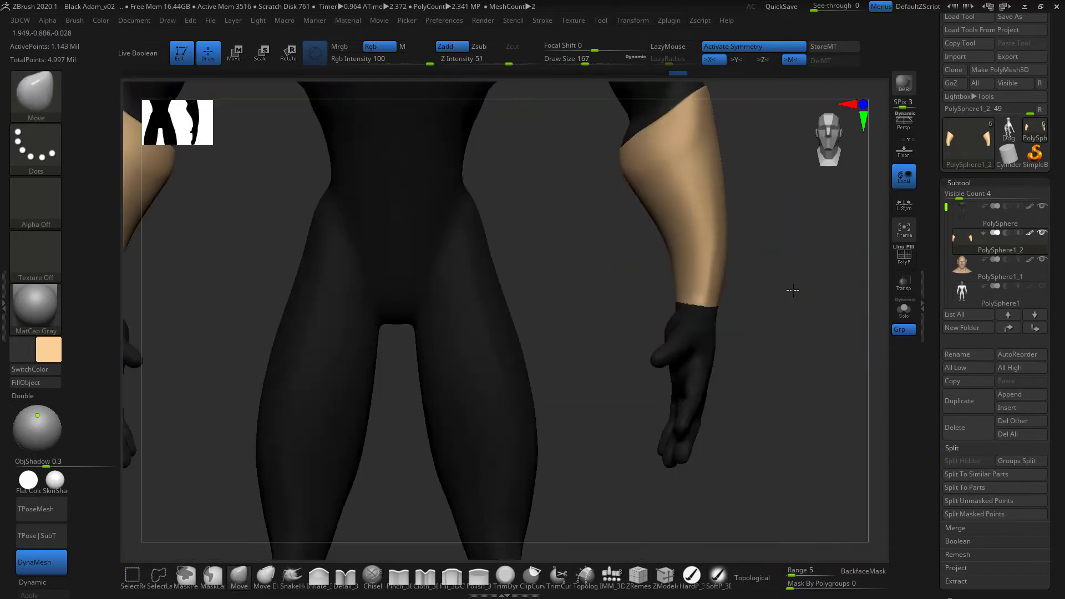
pyautogui.moveTo(793, 289)
pyautogui.mouseDown(button='right')
pyautogui.moveTo(751, 333)
pyautogui.moveTo(555, 310)
pyautogui.mouseUp(button='right')
pyautogui.press('space')
pyautogui.moveTo(510, 304); pyautogui.dragTo(506, 304)
pyautogui.moveTo(506, 304)
pyautogui.mouseDown(button='right')
pyautogui.moveTo(422, 333)
pyautogui.moveTo(451, 352)
pyautogui.moveTo(309, 231)
pyautogui.moveTo(456, 401)
pyautogui.moveTo(432, 311)
pyautogui.mouseUp(button='right')
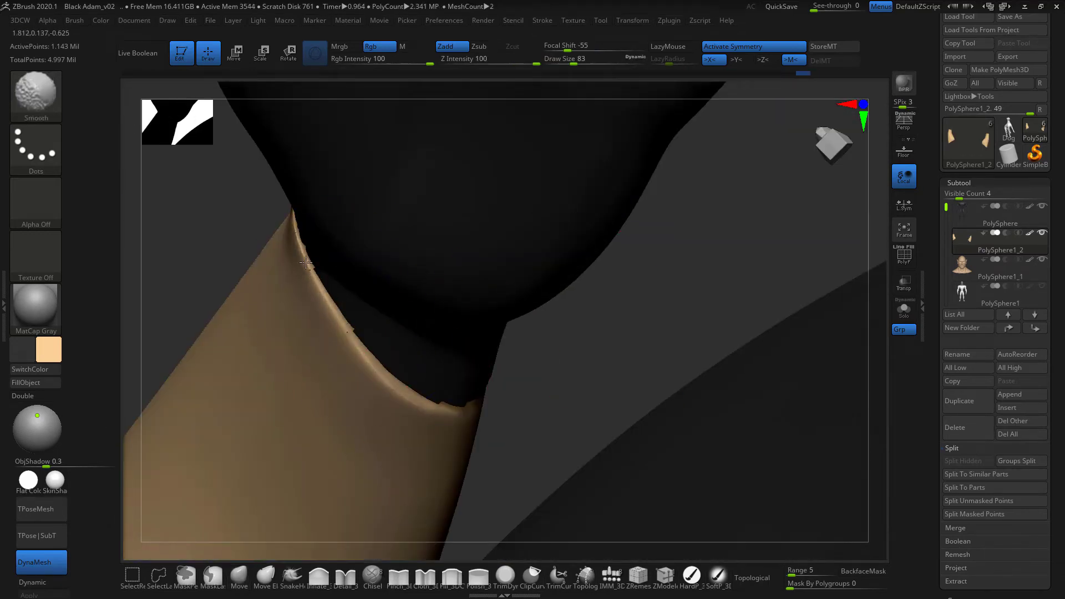
# Save the project under a new name with Save As
pyautogui.click(210, 20)
pyautogui.click(297, 41)
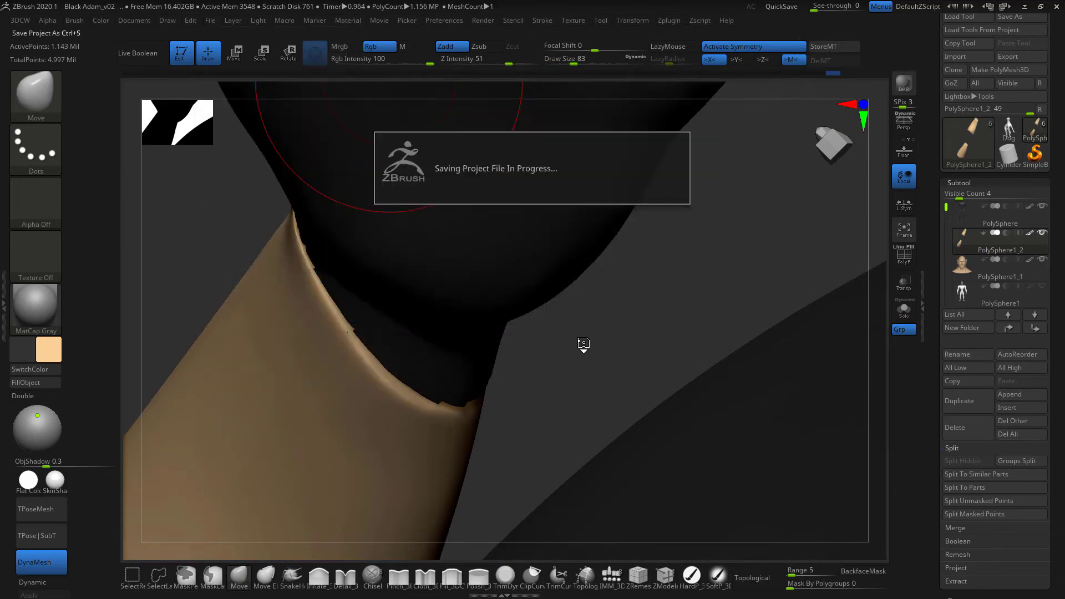
pyautogui.moveTo(721, 212); pyautogui.dragTo(822, 440, button='right')
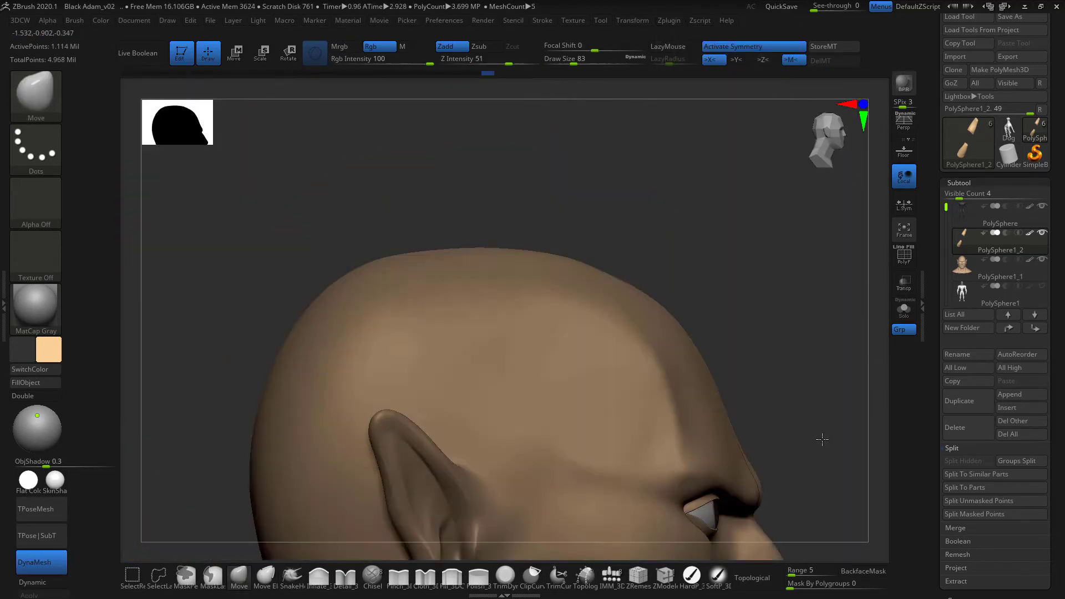
pyautogui.press('f')
pyautogui.moveTo(739, 364); pyautogui.dragTo(716, 283, button='right')
# Fill the forearm pieces yellow to make the gold bracelets
pyautogui.click(49, 349)
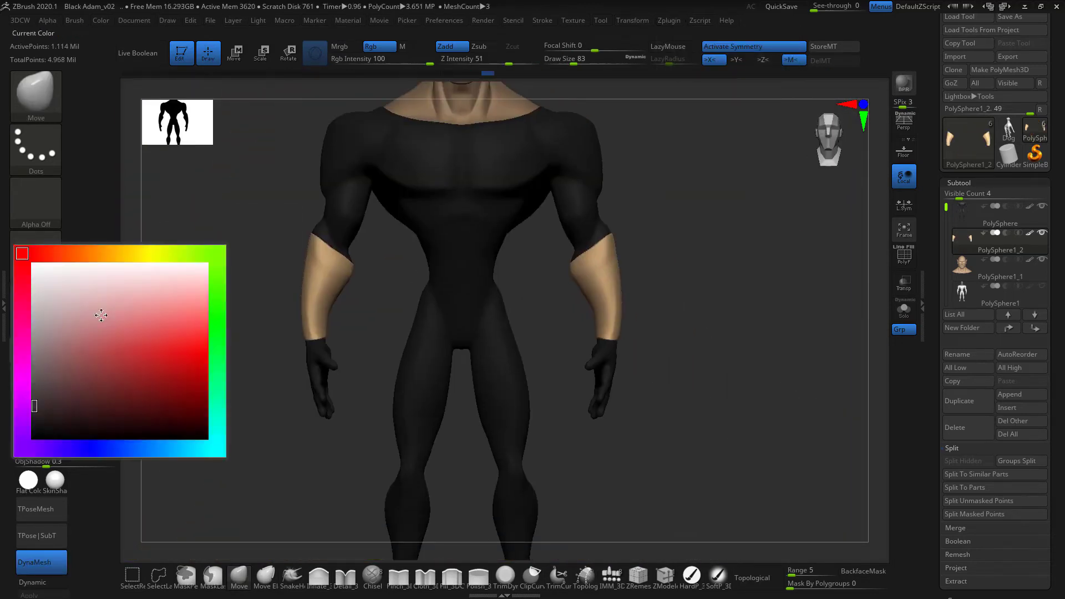
pyautogui.click(147, 253)
pyautogui.click(25, 383)
pyautogui.click(49, 350)
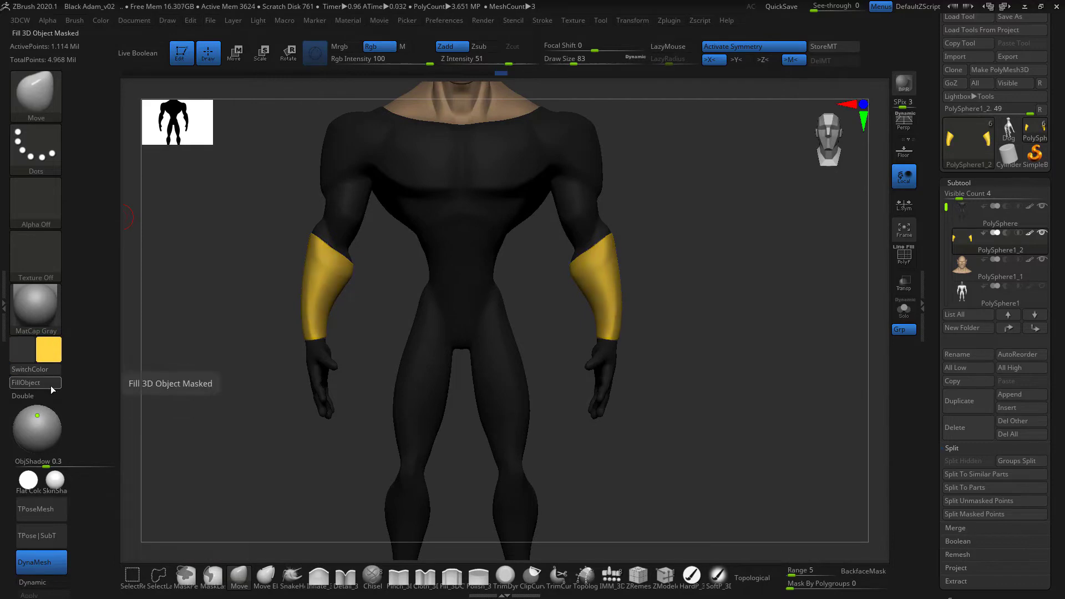
# Split the suit into separate parts so the hands become their own pieces
pyautogui.keyDown('ctrl'); pyautogui.moveTo(719, 311); pyautogui.dragTo(719, 354, button='right'); pyautogui.keyUp('ctrl')
pyautogui.click(1020, 477)
pyautogui.click(866, 507)
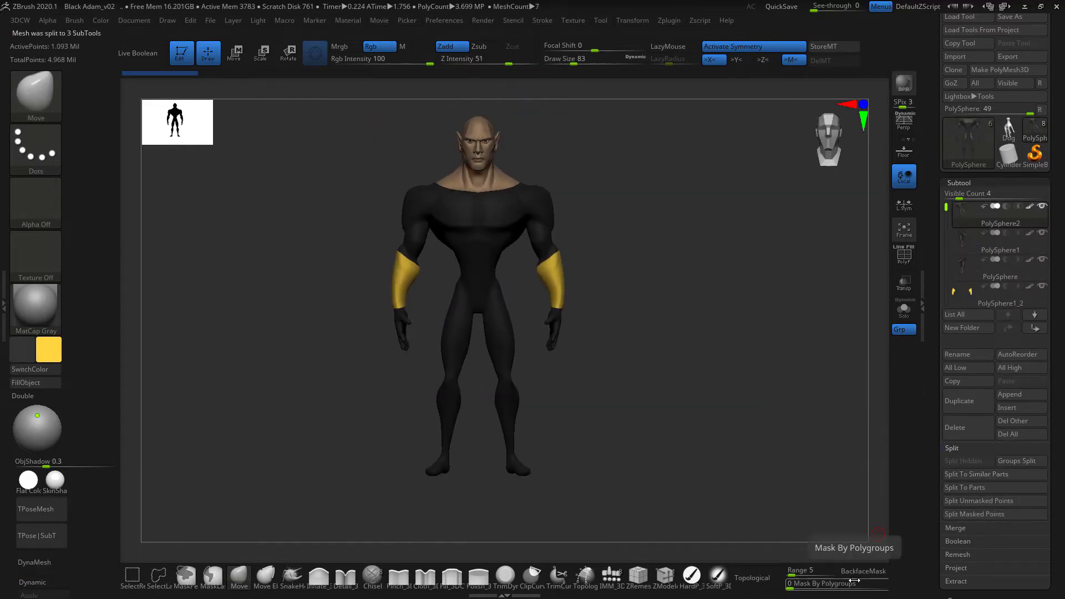
pyautogui.click(956, 528)
# Inspect the yellow bracelet and hand pieces up close, switching between them
pyautogui.press('f')
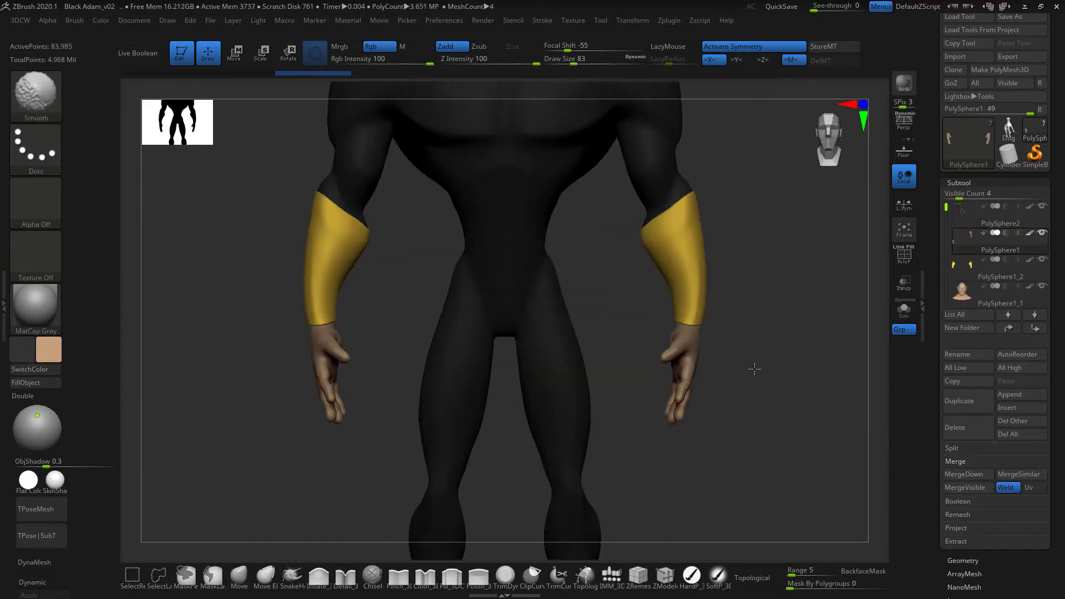
pyautogui.moveTo(755, 369); pyautogui.dragTo(717, 325)
pyautogui.keyDown('alt'); pyautogui.click(524, 302); pyautogui.keyUp('alt')
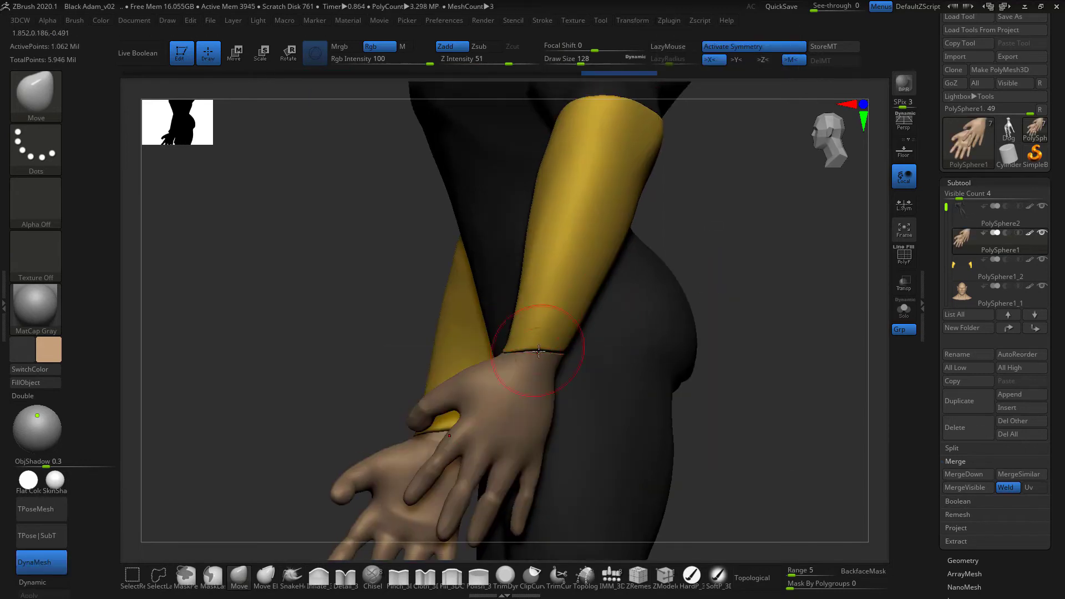
pyautogui.moveTo(666, 300); pyautogui.dragTo(987, 253)
pyautogui.keyDown('alt'); pyautogui.click(594, 380); pyautogui.keyUp('alt')
pyautogui.keyDown('alt'); pyautogui.click(737, 369); pyautogui.keyUp('alt')
pyautogui.click(988, 253)
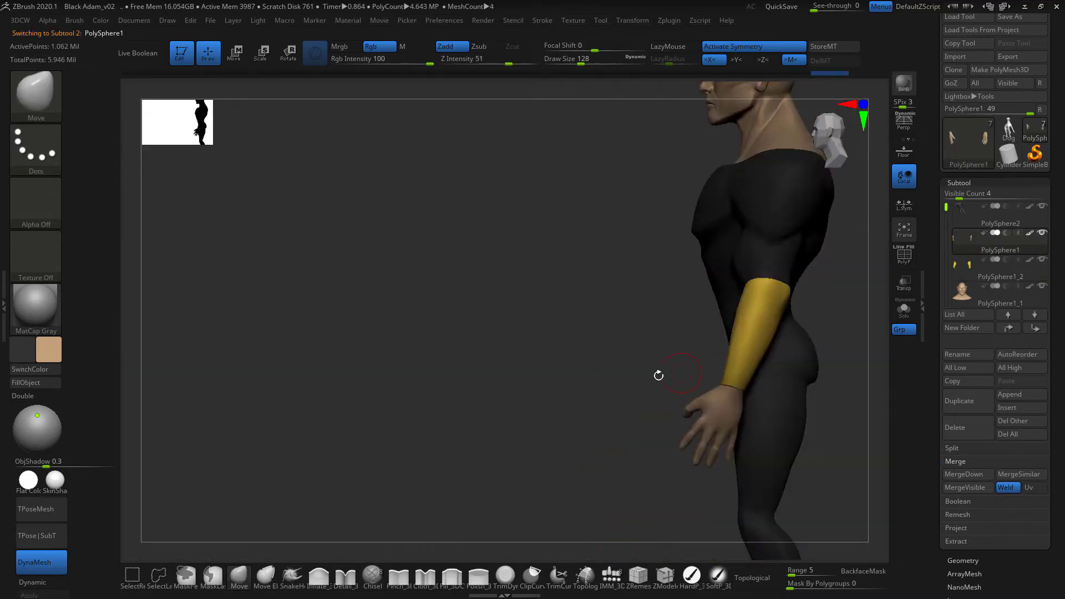
pyautogui.moveTo(659, 373); pyautogui.dragTo(562, 335)
# Fill the belt and boots with orange-gold and orbit the figure to check them
pyautogui.click(57, 353)
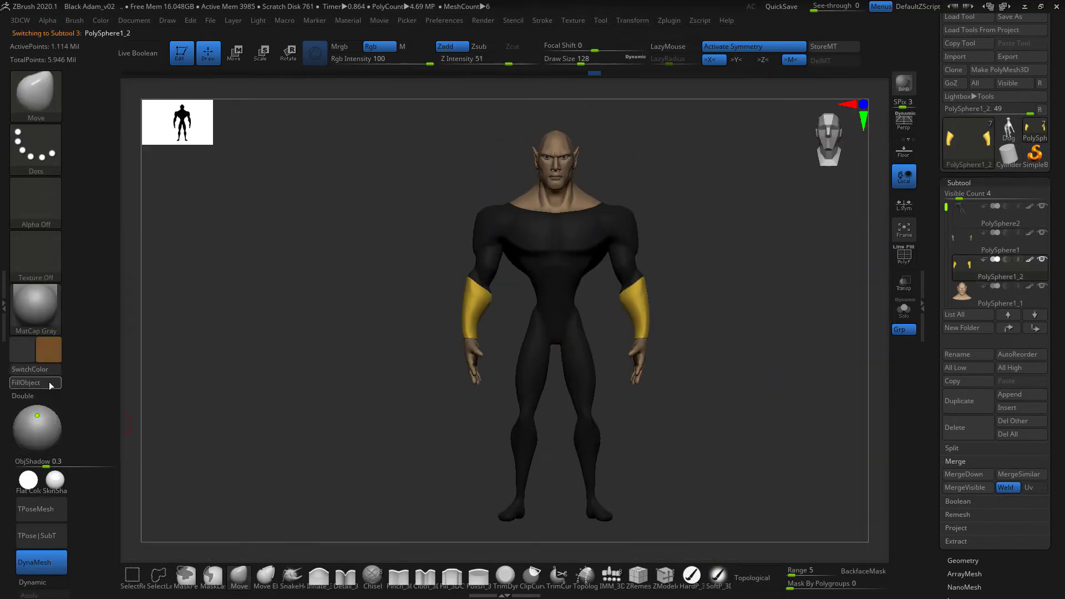
pyautogui.moveTo(57, 353); pyautogui.dragTo(185, 350)
pyautogui.moveTo(721, 355); pyautogui.dragTo(781, 388)
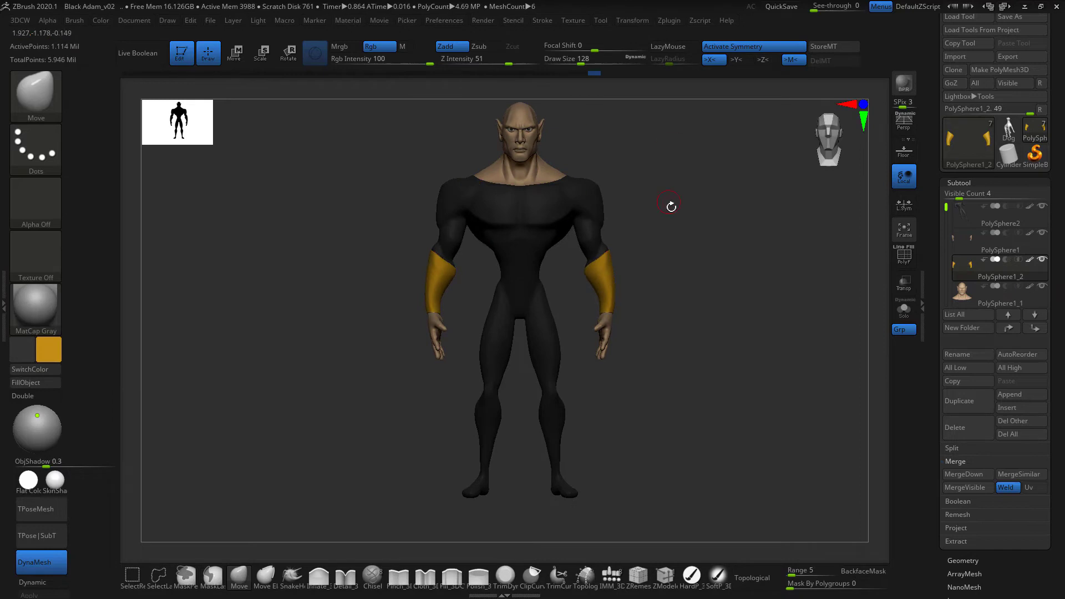
pyautogui.moveTo(671, 207)
pyautogui.mouseDown()
pyautogui.moveTo(688, 233)
pyautogui.moveTo(677, 369)
pyautogui.moveTo(744, 346)
pyautogui.moveTo(725, 475)
pyautogui.moveTo(677, 457)
pyautogui.mouseUp()
pyautogui.moveTo(155, 361)
pyautogui.mouseDown()
pyautogui.moveTo(736, 239)
pyautogui.moveTo(714, 340)
pyautogui.moveTo(782, 338)
pyautogui.mouseUp()
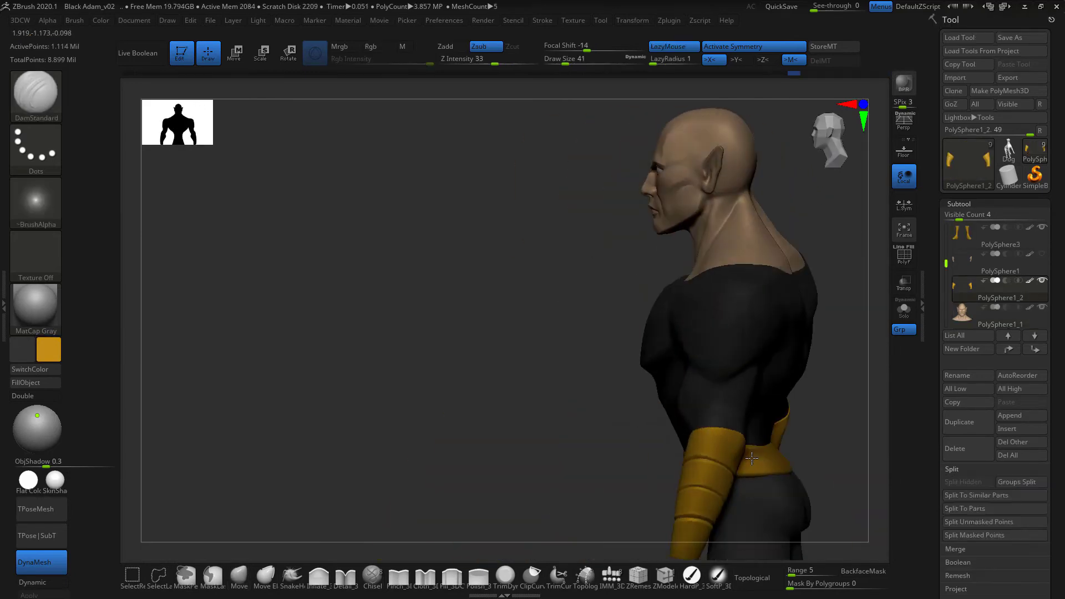
pyautogui.moveTo(752, 458); pyautogui.dragTo(722, 301)
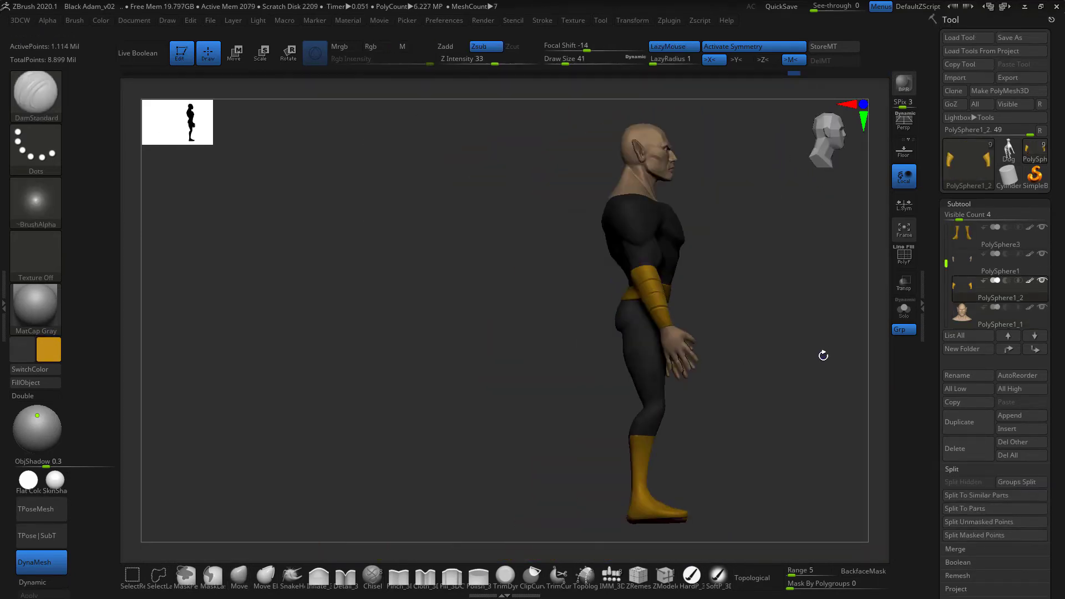
pyautogui.moveTo(745, 334); pyautogui.dragTo(573, 260)
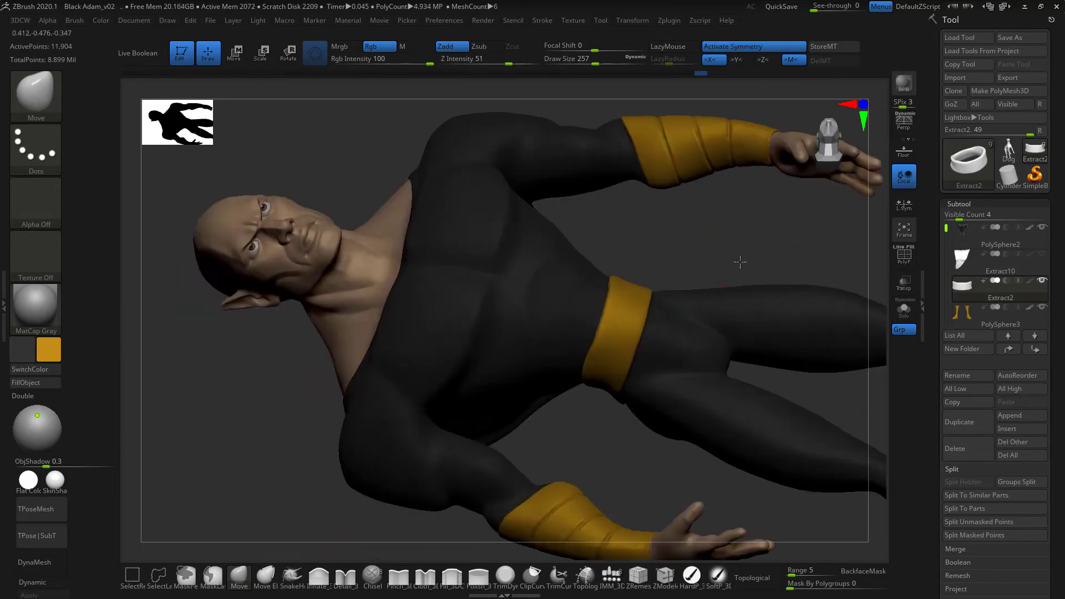
# Isolate the belt piece with Solo and DynaMesh it into even geometry
pyautogui.press('space')
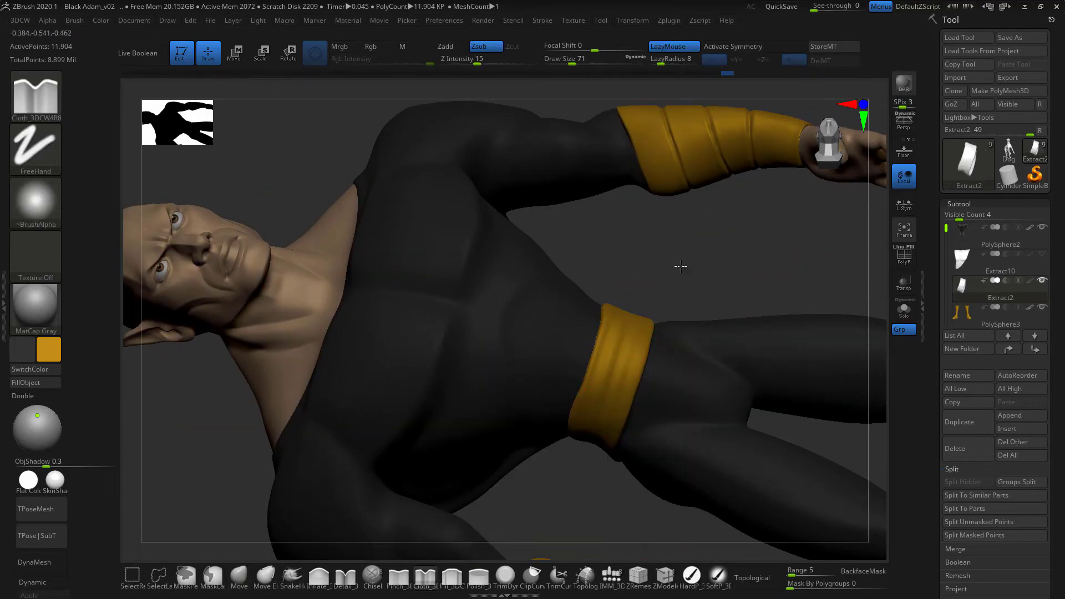
pyautogui.hotkey('alt', 's')
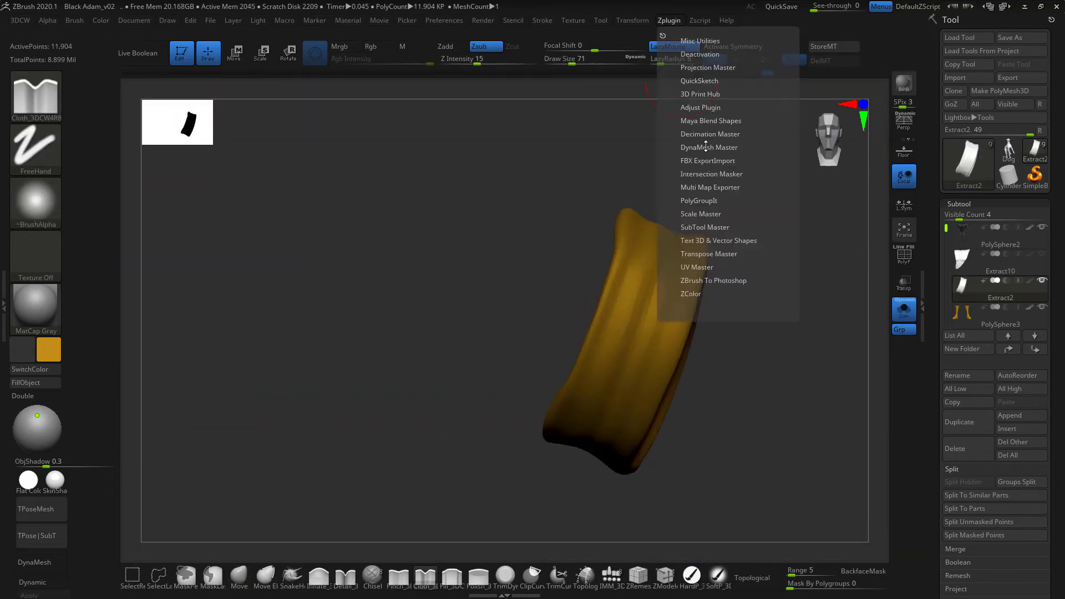
pyautogui.hotkey('ctrl', 'd')
pyautogui.moveTo(614, 398); pyautogui.dragTo(644, 335, button='right')
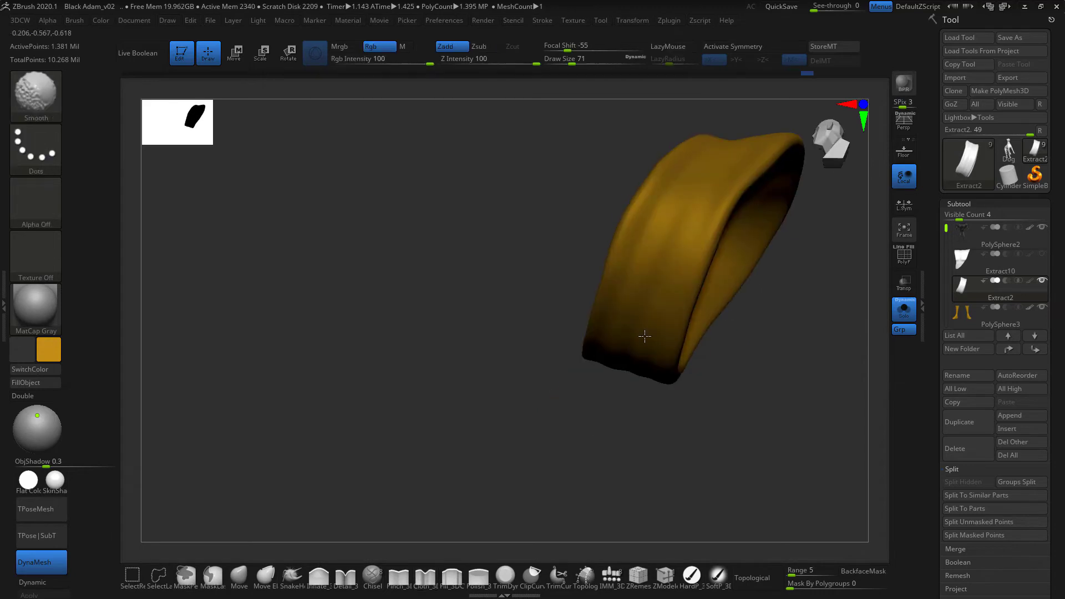
pyautogui.moveTo(640, 282)
pyautogui.mouseDown(button='right')
pyautogui.moveTo(552, 387)
pyautogui.moveTo(657, 353)
pyautogui.mouseUp(button='right')
# Sculpt horizontal folds into the belt with the Cloth brush, then show the whole figure
pyautogui.press('1')
pyautogui.moveTo(631, 188); pyautogui.dragTo(782, 207, button='right')
pyautogui.moveTo(673, 232); pyautogui.dragTo(649, 248, button='right')
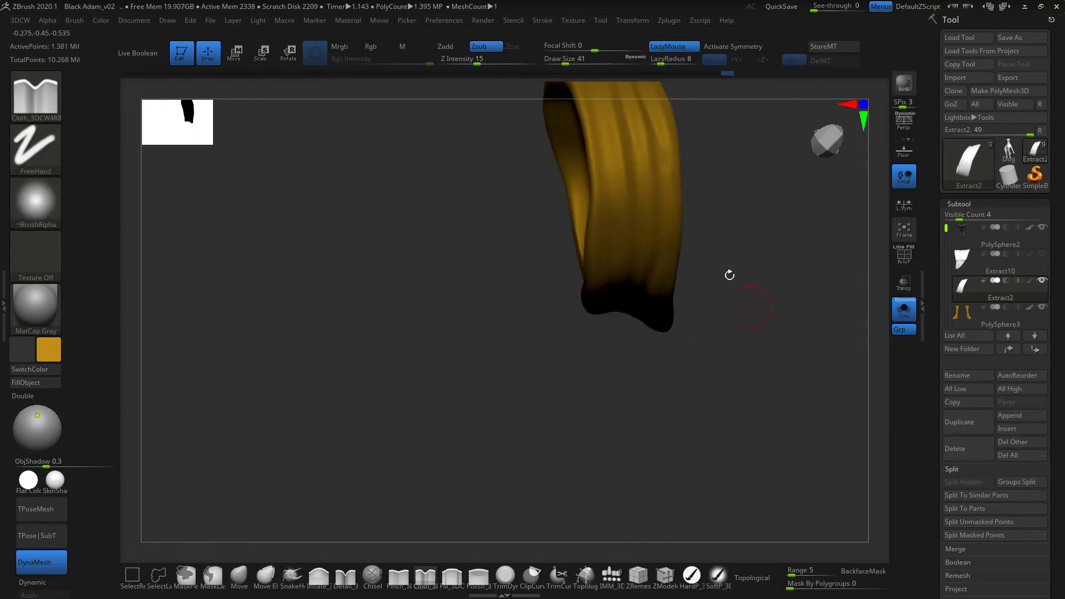
pyautogui.moveTo(730, 275); pyautogui.dragTo(627, 385, button='right')
pyautogui.moveTo(753, 278); pyautogui.dragTo(644, 335, button='right')
pyautogui.moveTo(602, 425); pyautogui.dragTo(665, 389, button='right')
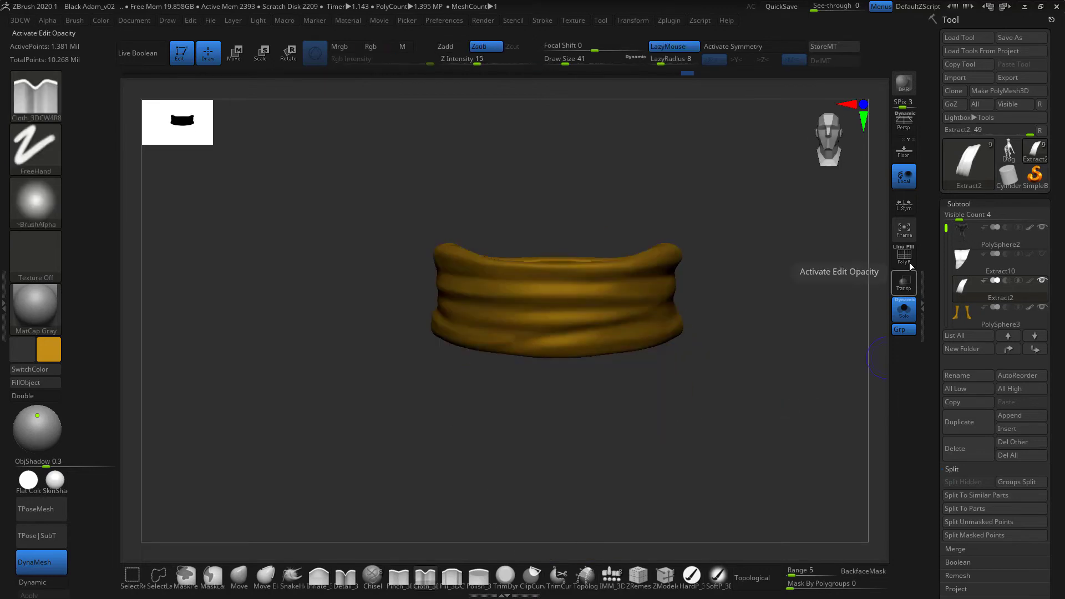
pyautogui.click(904, 309)
pyautogui.press('f')
pyautogui.moveTo(773, 323)
pyautogui.mouseDown(button='right')
pyautogui.moveTo(704, 316)
pyautogui.moveTo(668, 371)
pyautogui.moveTo(523, 314)
pyautogui.moveTo(718, 352)
pyautogui.moveTo(417, 399)
pyautogui.mouseUp(button='right')
# Fill the suit white to prepare for masking the chest emblem
pyautogui.press('f')
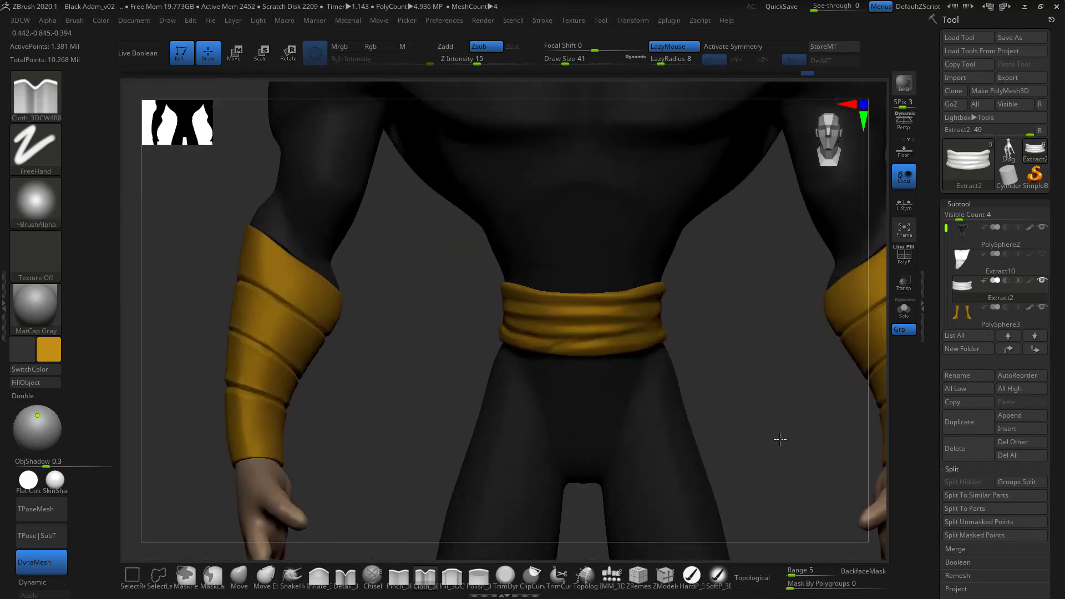
pyautogui.keyDown('alt'); pyautogui.moveTo(690, 286); pyautogui.dragTo(845, 322, button='right'); pyautogui.keyUp('alt')
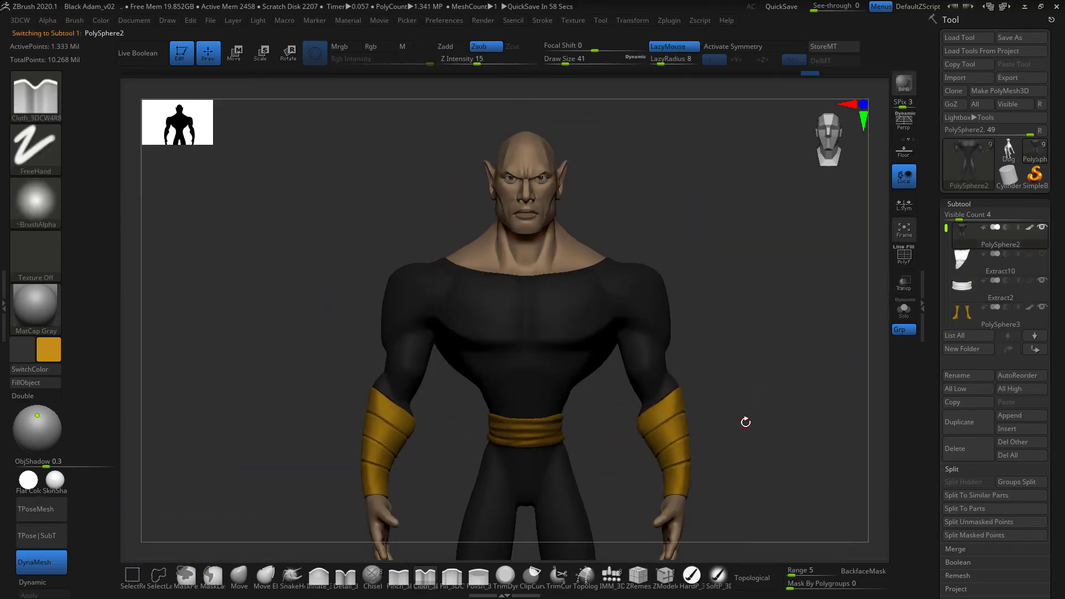
pyautogui.click(49, 350)
pyautogui.click(52, 281)
pyautogui.keyDown('alt'); pyautogui.moveTo(749, 364); pyautogui.dragTo(808, 291, button='right'); pyautogui.keyUp('alt')
pyautogui.press('f')
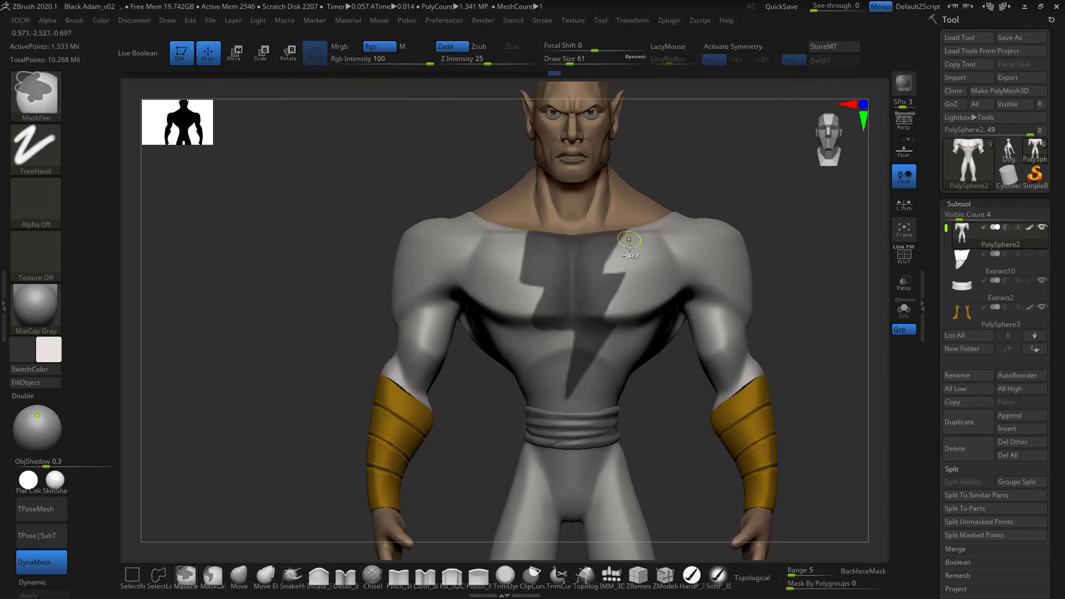
# Accept the extracted lightning bolt and select it as its own subtool
pyautogui.scroll(-5, 995, 351)
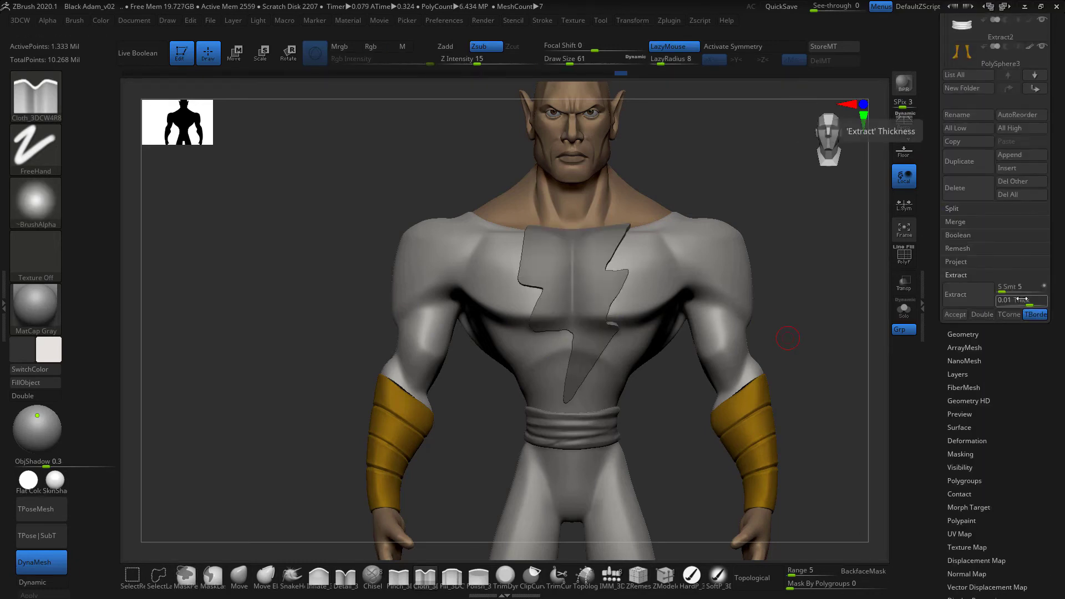
pyautogui.click(955, 315)
pyautogui.click(960, 120)
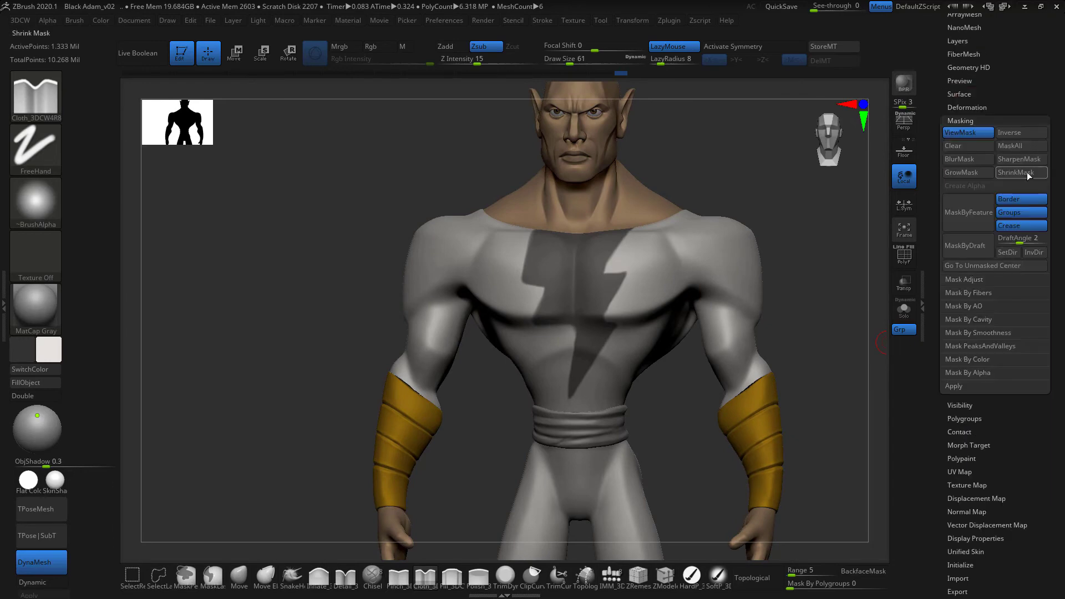
pyautogui.scroll(10, 964, 285)
pyautogui.click(963, 255)
pyautogui.moveTo(812, 309)
pyautogui.mouseDown()
pyautogui.moveTo(858, 314)
pyautogui.moveTo(823, 306)
pyautogui.mouseUp()
# ZRemesh the lightning bolt and smooth it with dynamic subdivision
pyautogui.click(963, 589)
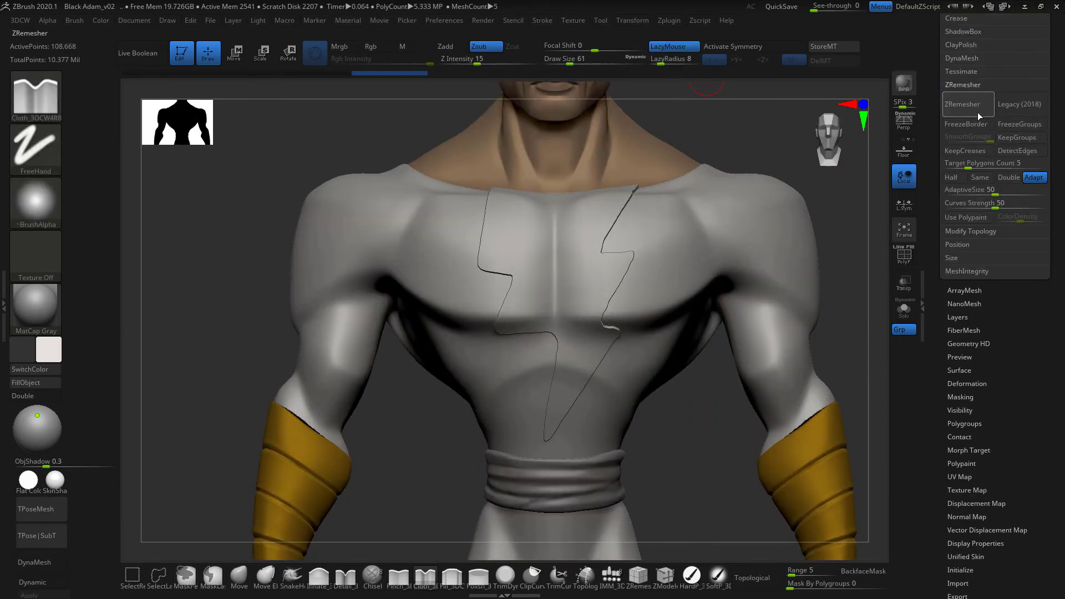
pyautogui.scroll(10, 977, 325)
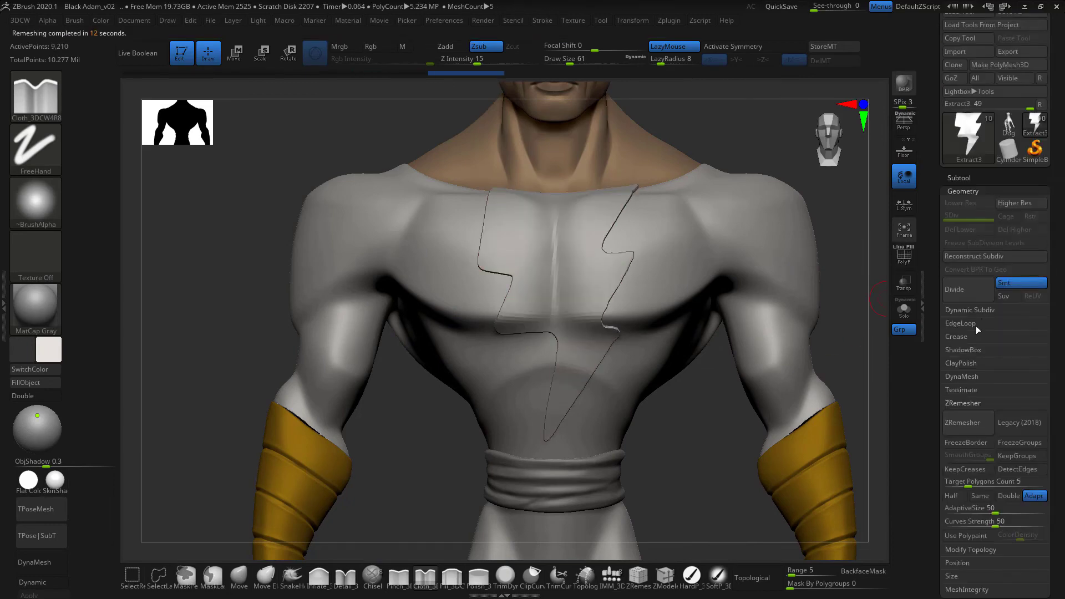
pyautogui.click(968, 338)
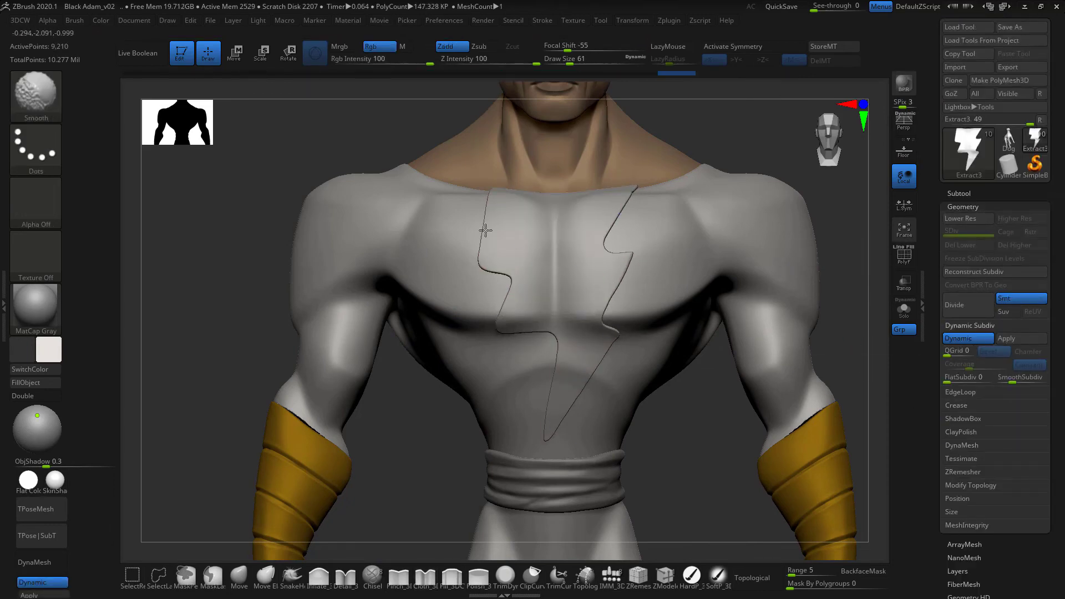
pyautogui.moveTo(485, 231); pyautogui.dragTo(529, 286, button='right')
pyautogui.press('b')
pyautogui.press('m')
pyautogui.press('v')
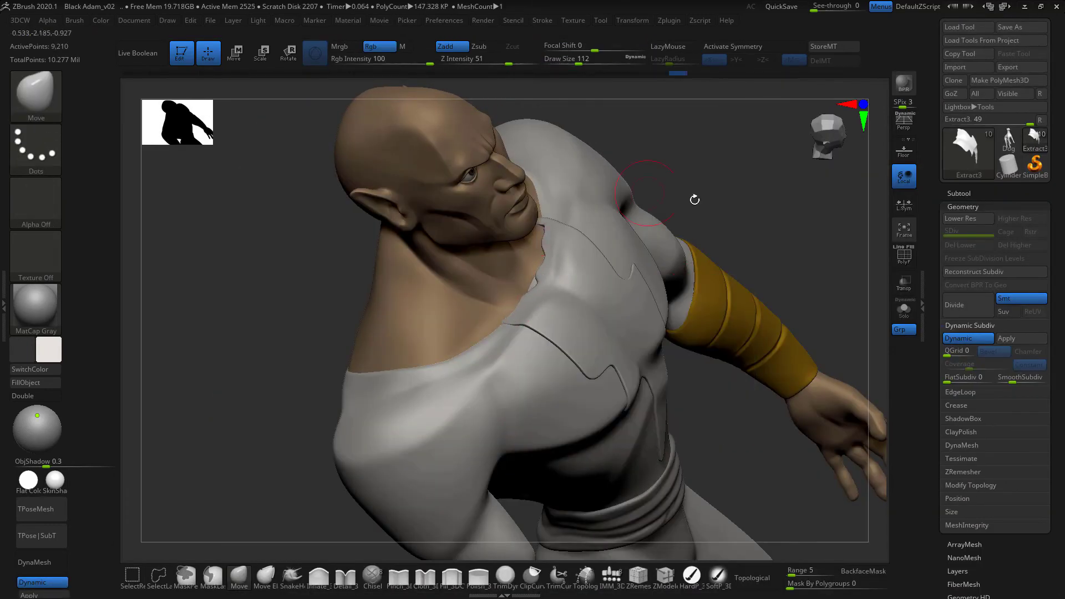
pyautogui.moveTo(694, 200); pyautogui.dragTo(540, 243, button='right')
pyautogui.moveTo(789, 214); pyautogui.dragTo(779, 361, button='right')
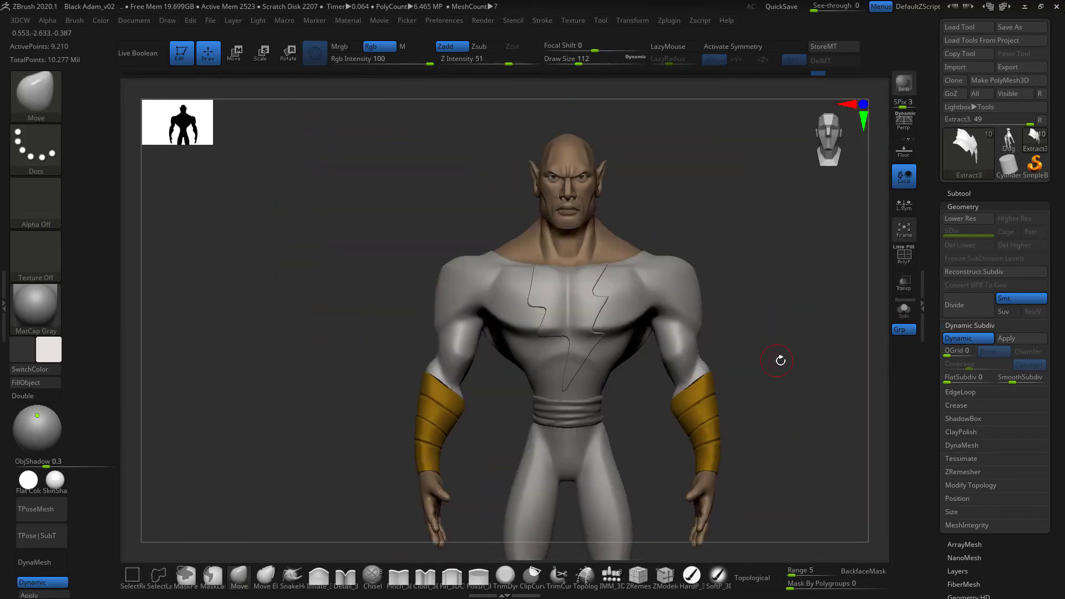
# Fill the bolt orange-gold and the suit black again
pyautogui.click(22, 350)
pyautogui.click(149, 383)
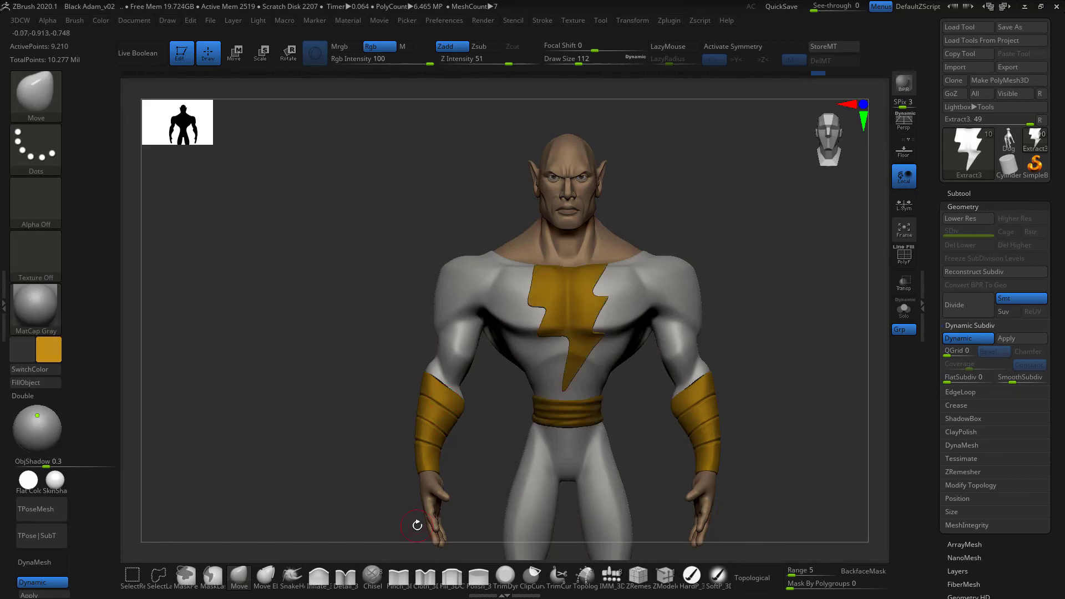
pyautogui.keyDown('alt'); pyautogui.click(766, 380); pyautogui.keyUp('alt')
pyautogui.keyDown('ctrl'); pyautogui.moveTo(144, 444); pyautogui.dragTo(781, 281, button='right'); pyautogui.keyUp('ctrl')
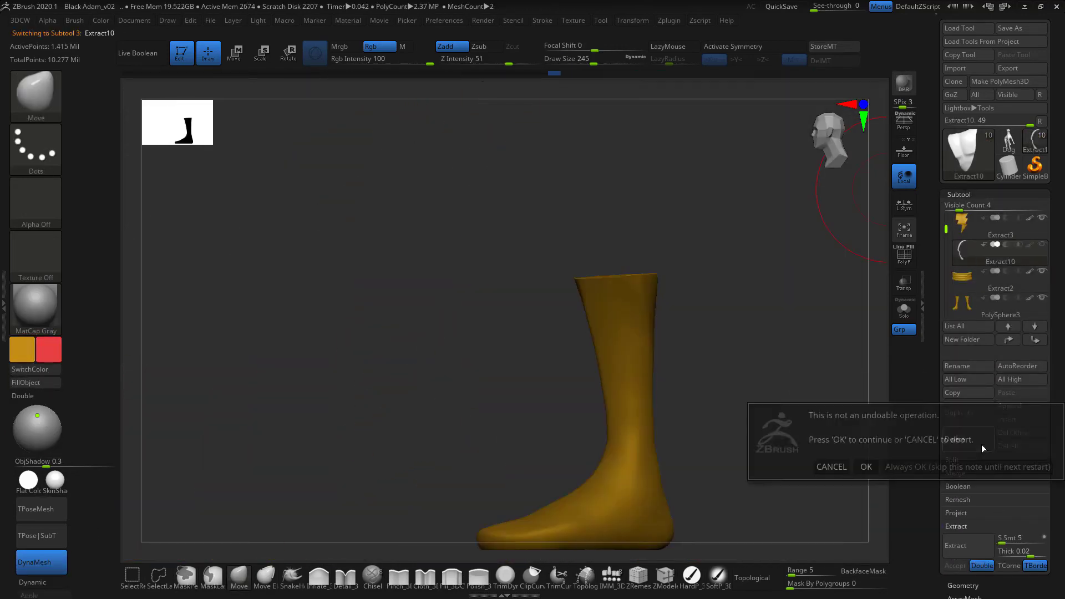
# Refine the gold boots with the Inflate brush, then frame the whole character
pyautogui.click(319, 577)
pyautogui.moveTo(721, 421)
pyautogui.mouseDown()
pyautogui.moveTo(766, 388)
pyautogui.moveTo(683, 361)
pyautogui.moveTo(575, 398)
pyautogui.moveTo(725, 329)
pyautogui.moveTo(813, 269)
pyautogui.mouseUp()
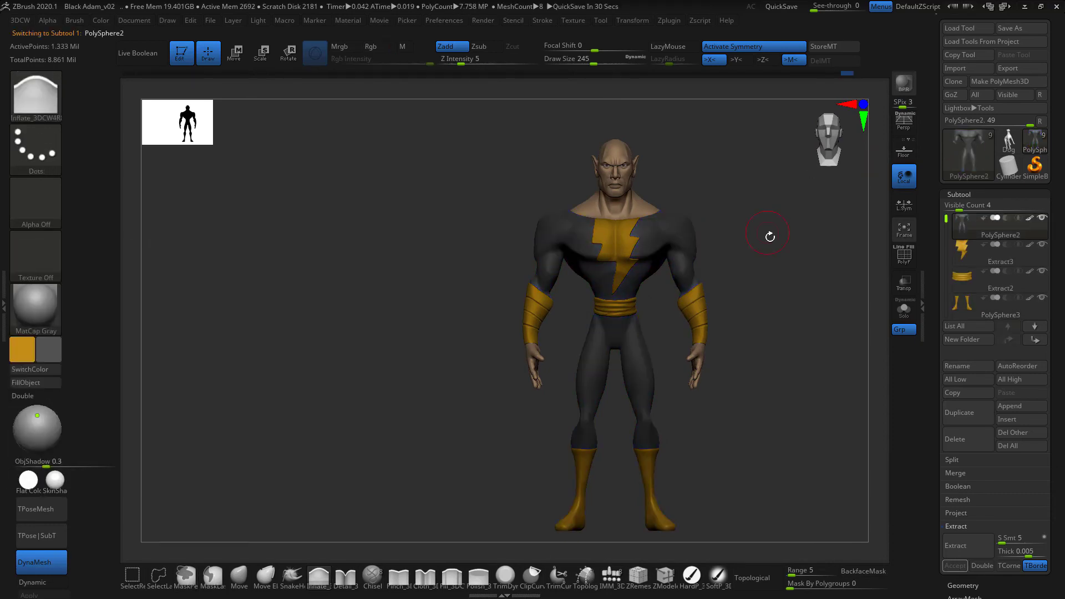
pyautogui.keyDown('alt'); pyautogui.click(533, 488); pyautogui.keyUp('alt')
pyautogui.moveTo(721, 456); pyautogui.dragTo(554, 345)
pyautogui.press('f')
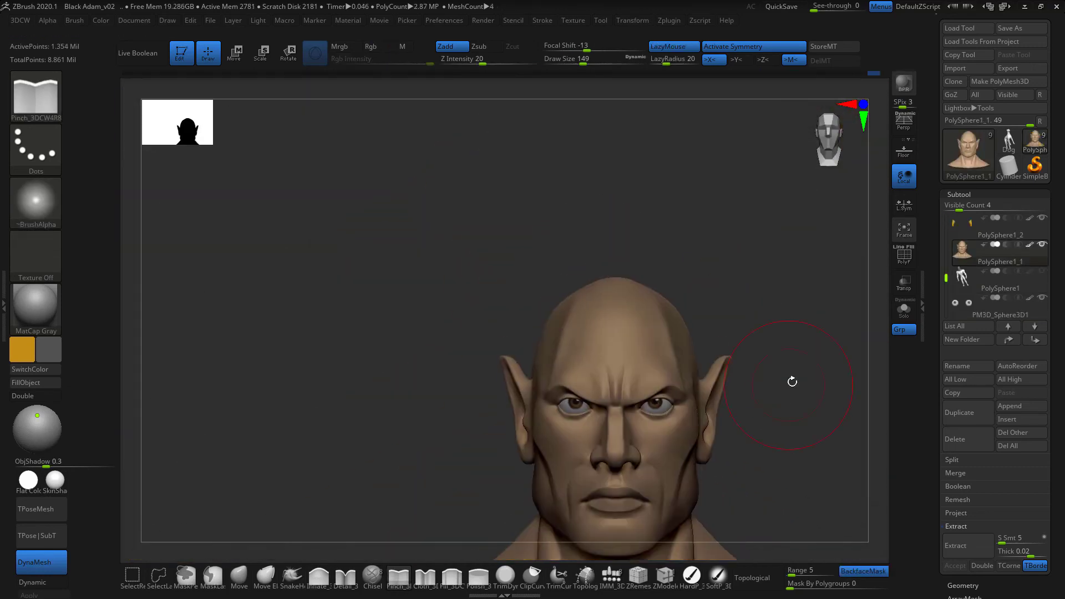
# Mask thick eyebrow shapes above the eyes on the head
pyautogui.rightClick(591, 267)
pyautogui.press('ctrl')
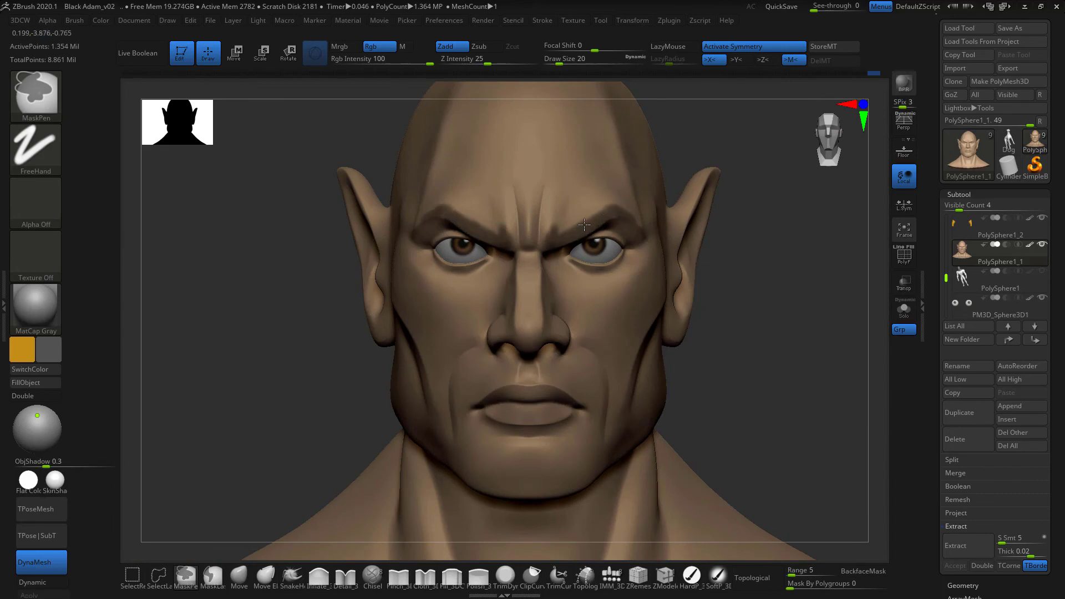
pyautogui.moveTo(584, 224)
pyautogui.mouseDown()
pyautogui.moveTo(616, 225)
pyautogui.moveTo(570, 215)
pyautogui.mouseUp()
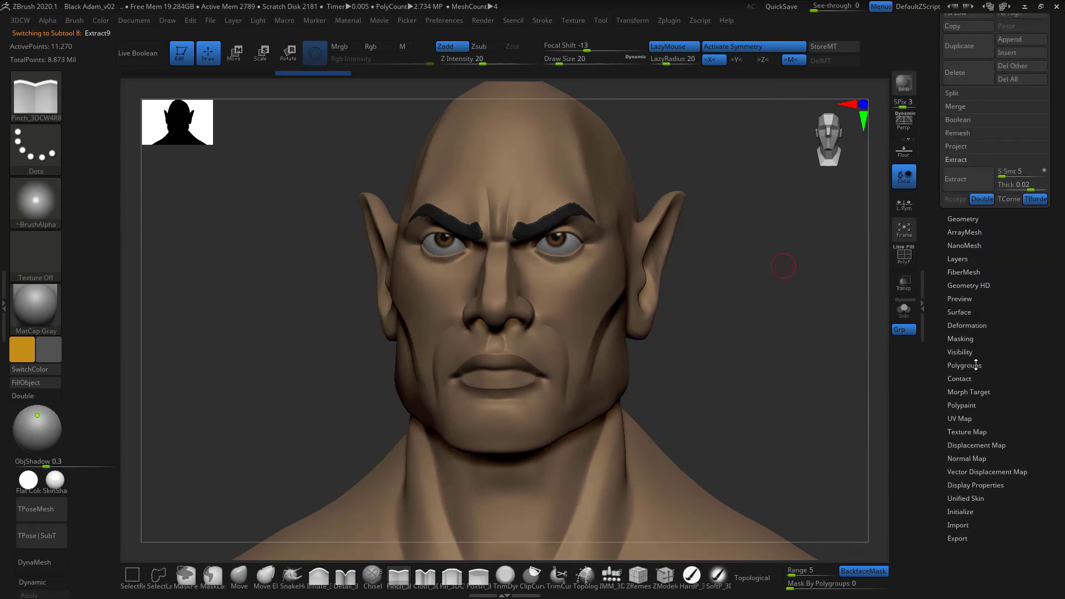
# ZRemesh the extracted eyebrows and shape them with the Pinch brush
pyautogui.click(963, 318)
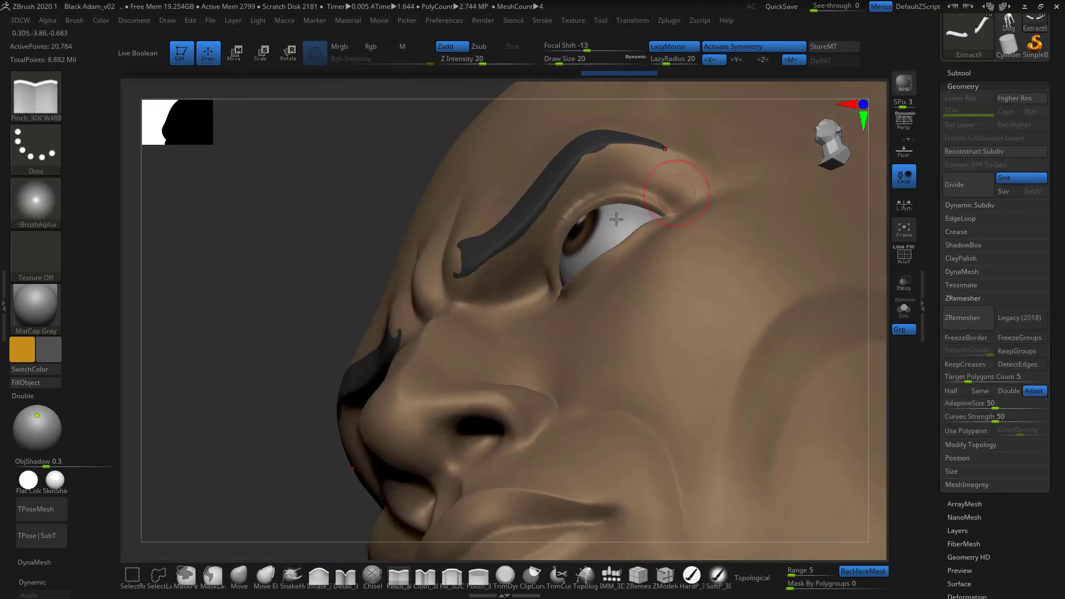
pyautogui.moveTo(623, 215); pyautogui.dragTo(511, 191, button='right')
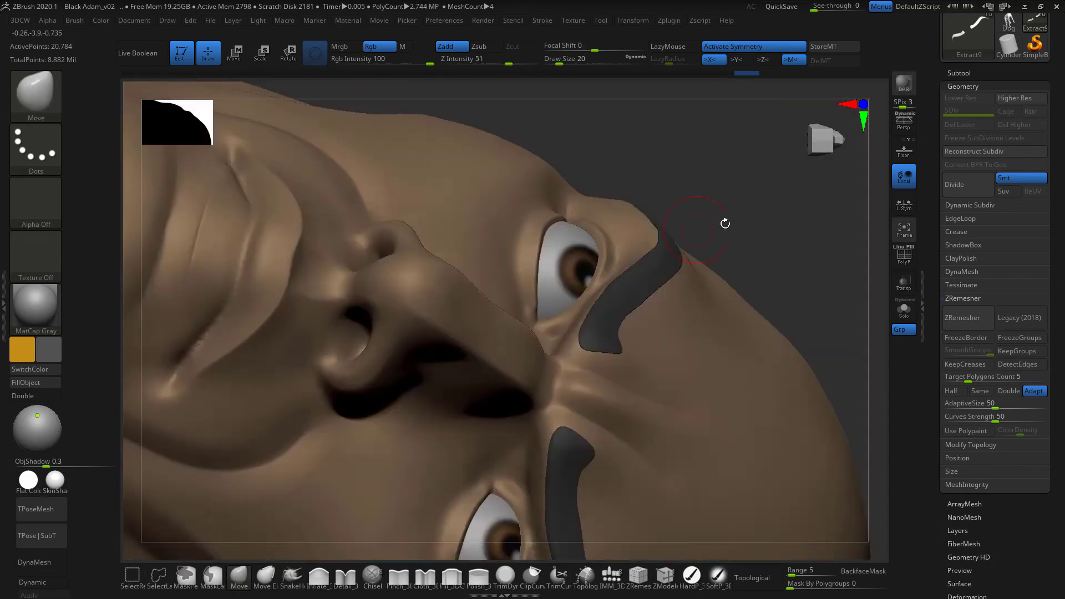
pyautogui.press('space')
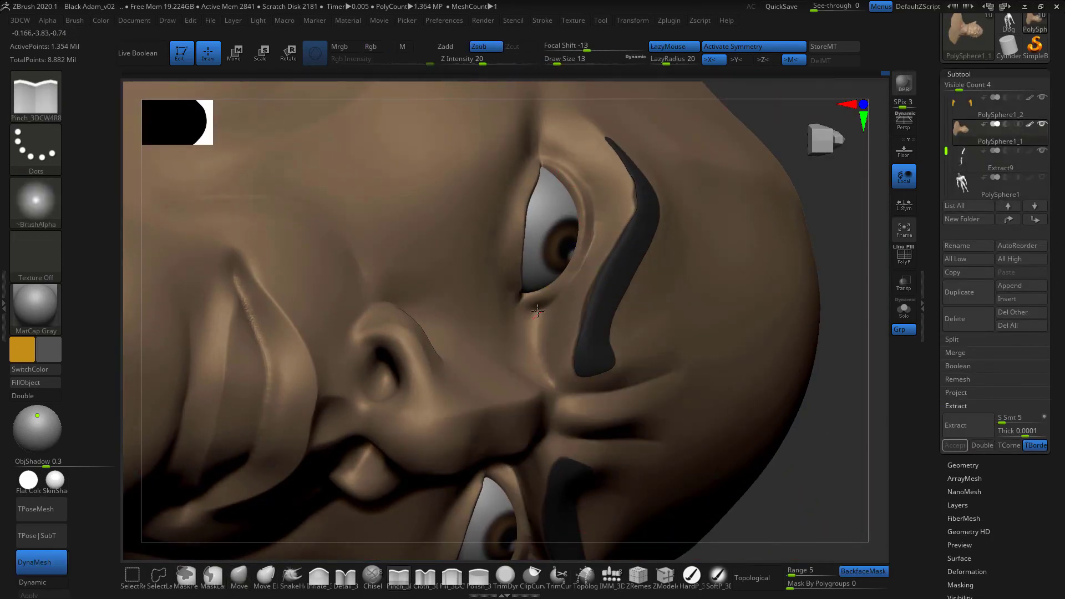
pyautogui.moveTo(537, 311)
pyautogui.mouseDown(button='right')
pyautogui.moveTo(471, 257)
pyautogui.moveTo(288, 361)
pyautogui.moveTo(865, 253)
pyautogui.moveTo(806, 337)
pyautogui.moveTo(763, 307)
pyautogui.moveTo(737, 304)
pyautogui.moveTo(751, 381)
pyautogui.moveTo(750, 240)
pyautogui.moveTo(744, 356)
pyautogui.mouseUp(button='right')
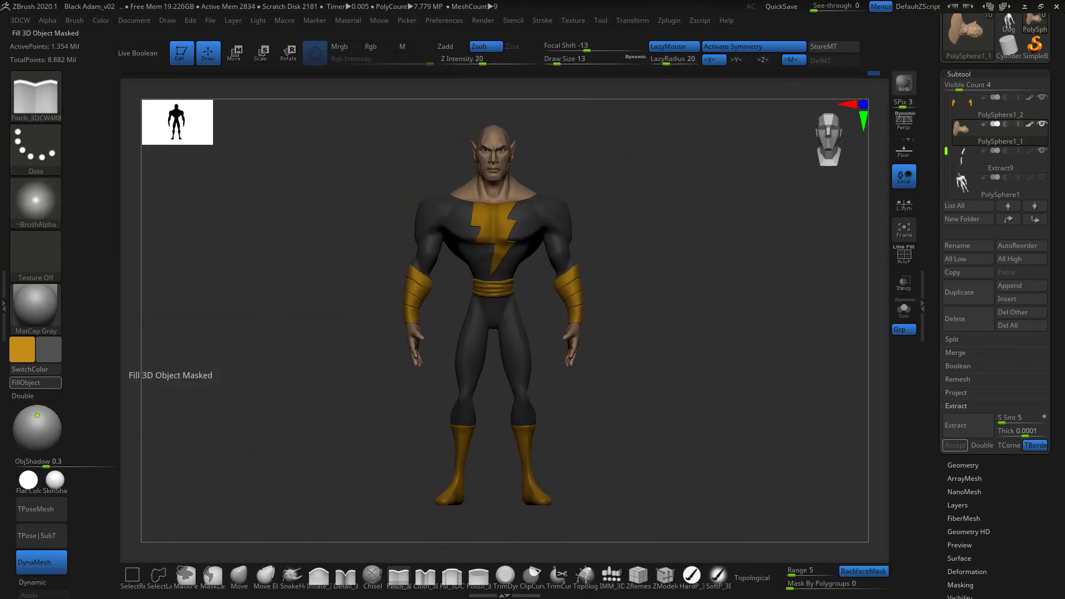